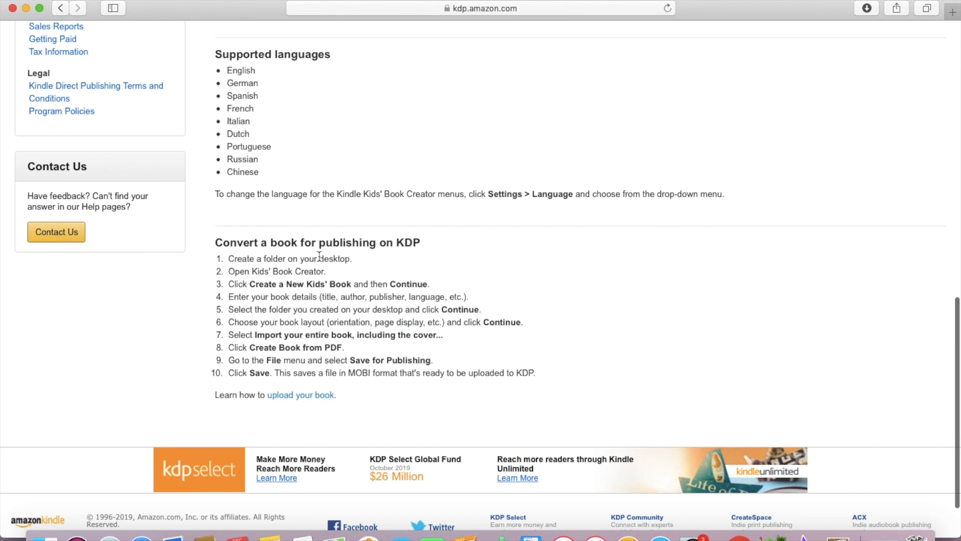
# - Scroll down the KDP help page's ten-step conversion guide and back up
pyautogui.scroll(-2, 374, 330)
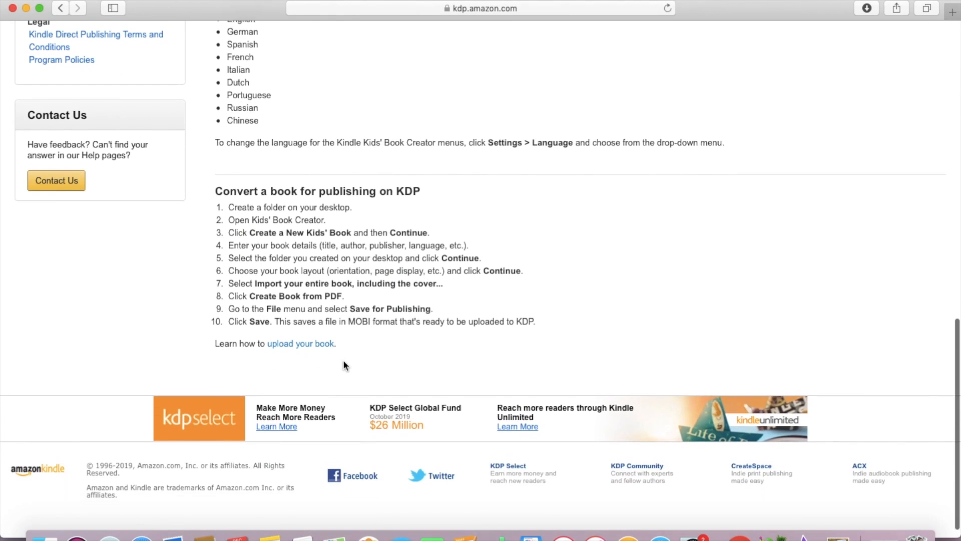
pyautogui.scroll(-1, 343, 361)
pyautogui.scroll(5, 344, 361)
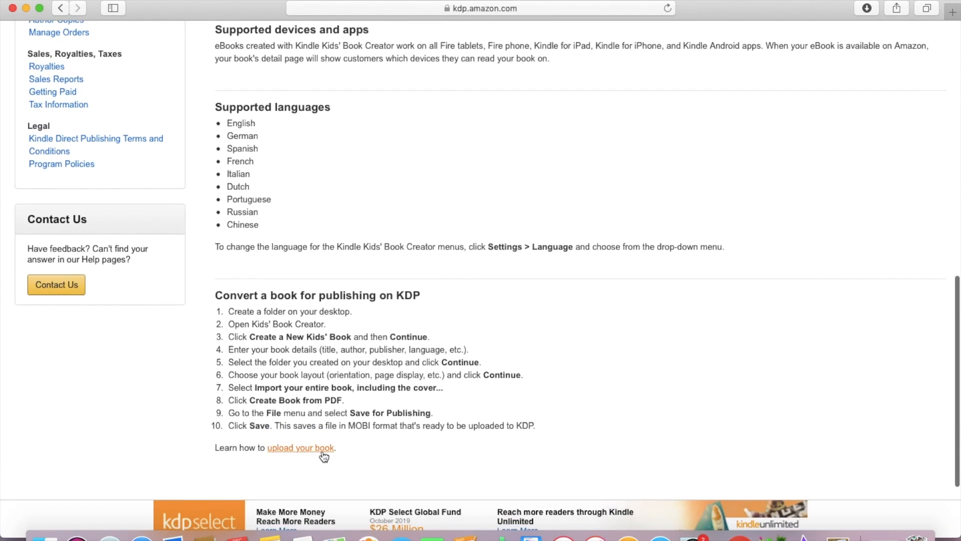
pyautogui.scroll(12, 345, 231)
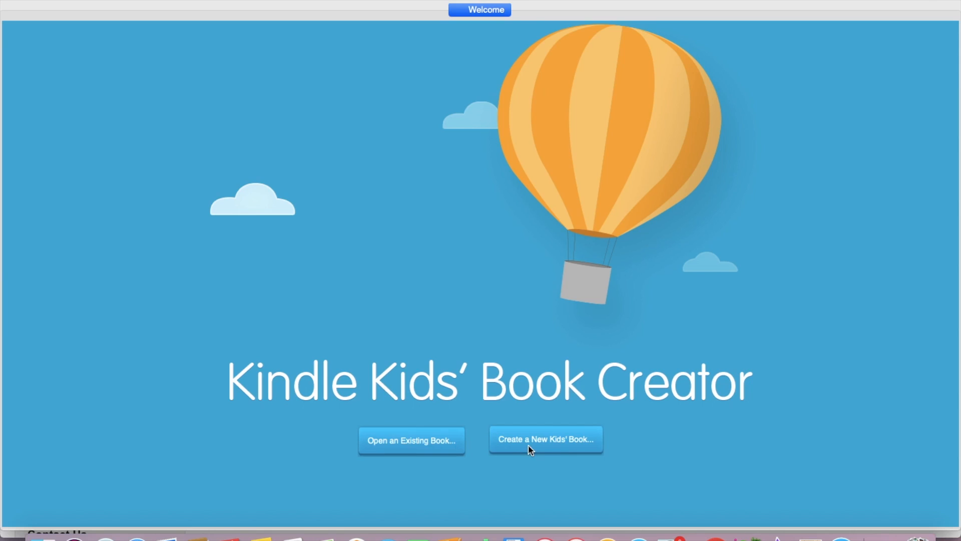
# - Start a new kids' book and continue past the Getting Started introduction
pyautogui.click(552, 446)
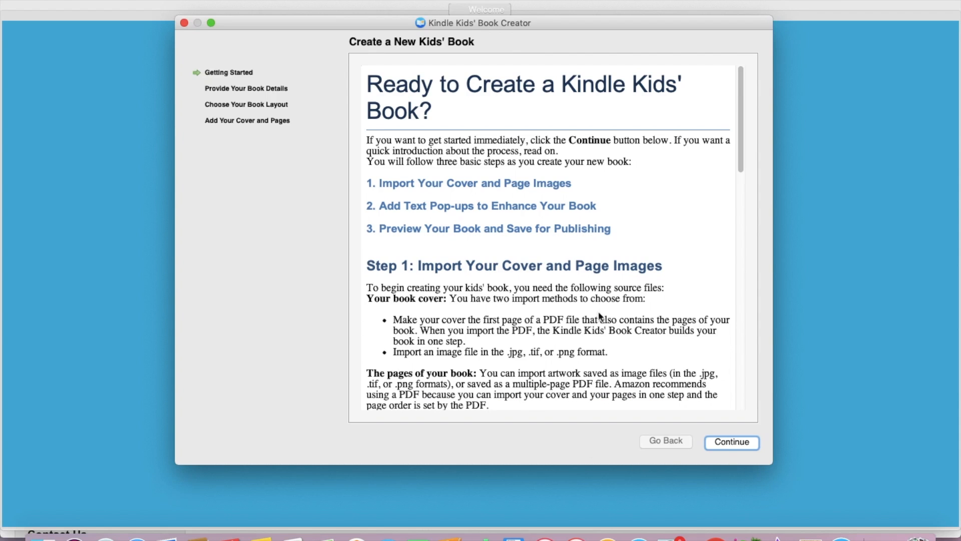
pyautogui.scroll(-3, 508, 290)
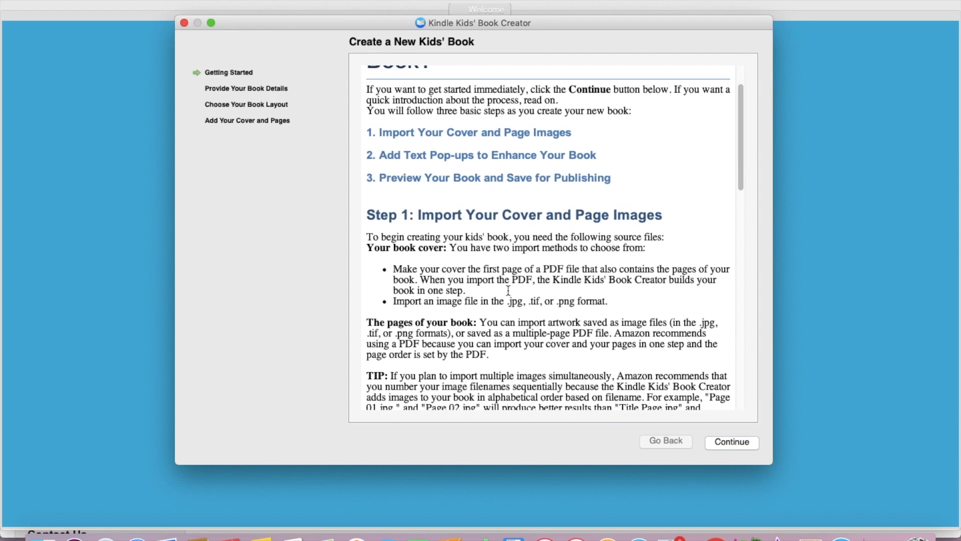
pyautogui.scroll(-6, 509, 290)
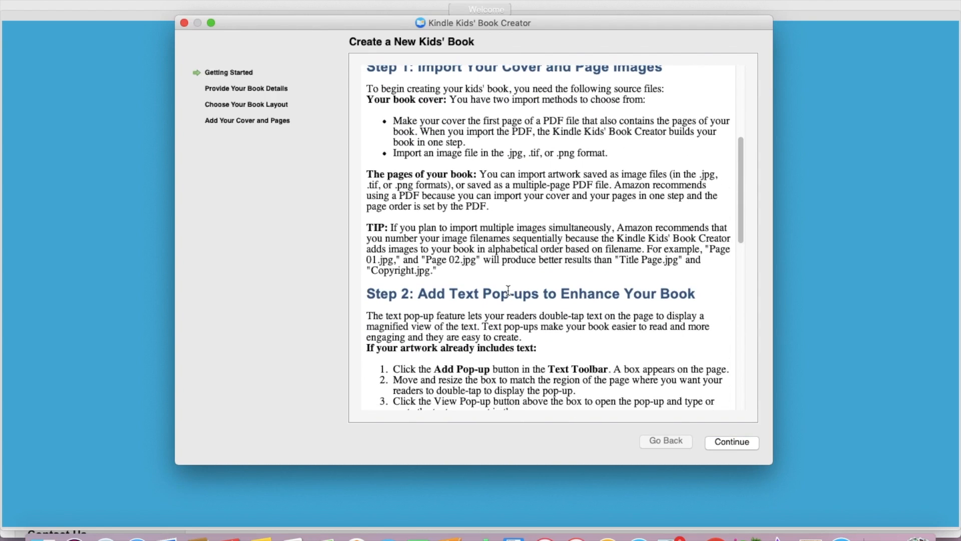
pyautogui.scroll(-15, 508, 290)
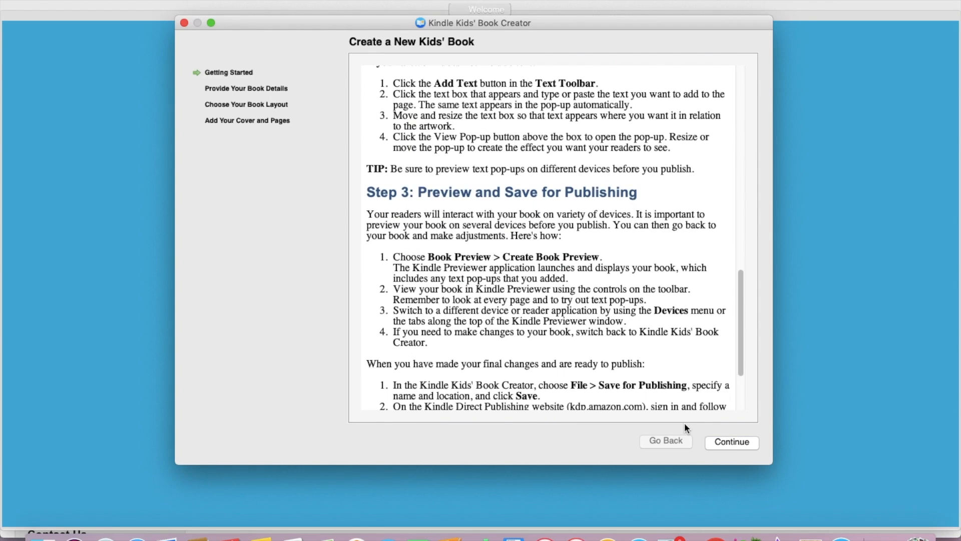
pyautogui.click(732, 441)
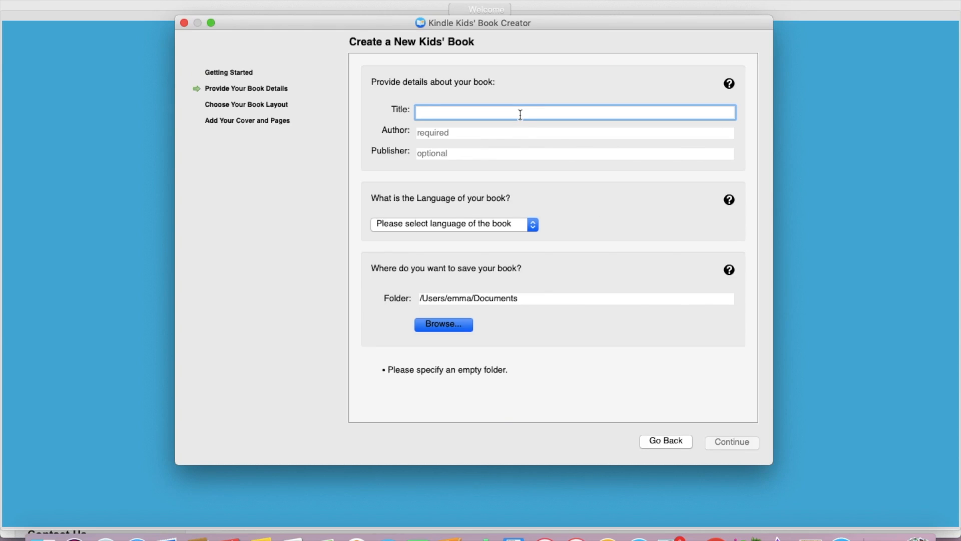
# - Enter the title 'Lily the Limpet Gets Lost', the author's name, and publisher 'Sartain Publishing Ltd'
pyautogui.write('Lily th')
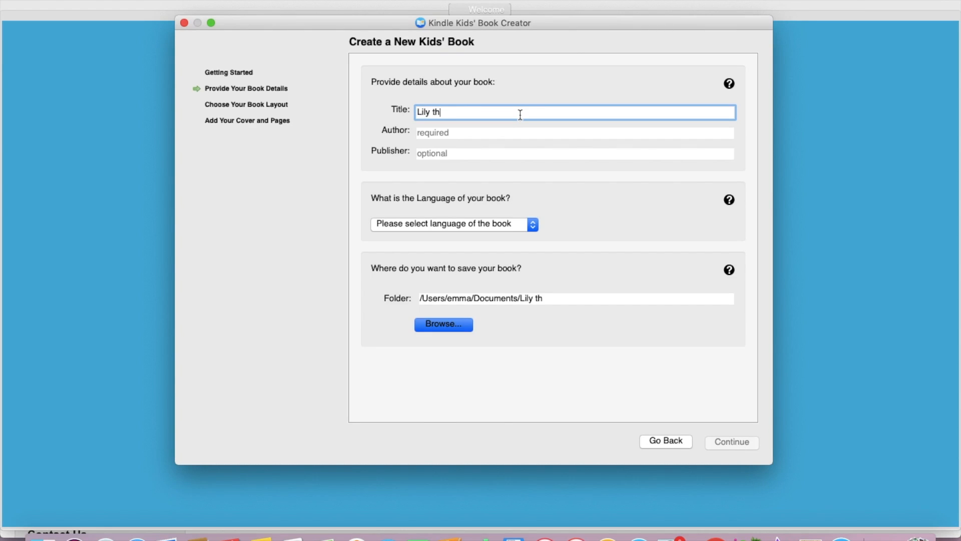
pyautogui.write('e Limpet Gets Lost')
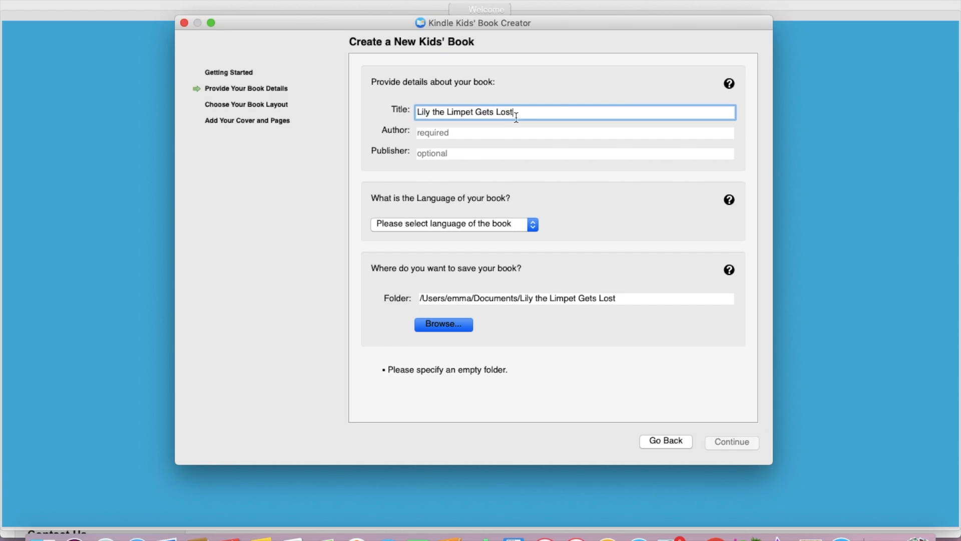
pyautogui.click(494, 132)
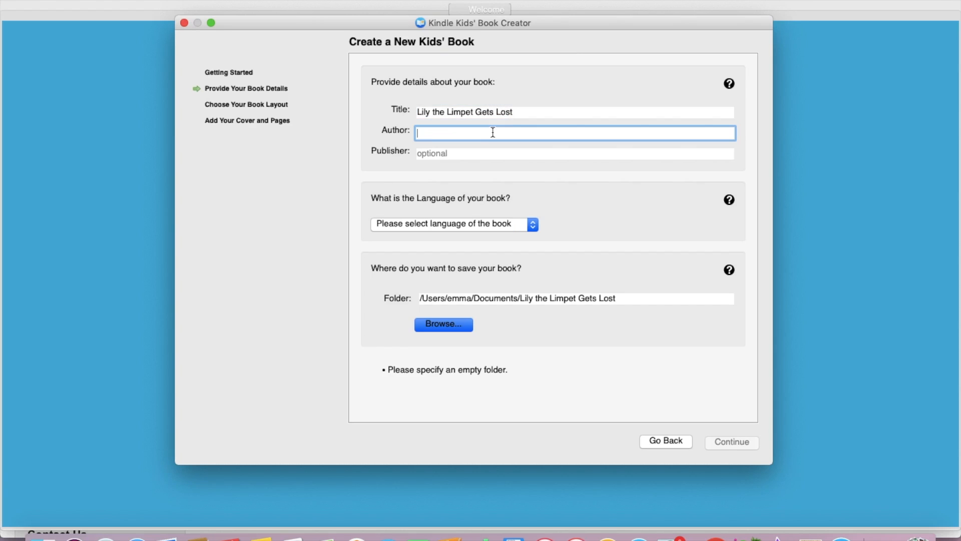
pyautogui.write('Emma Rosen')
pyautogui.click(465, 151)
pyautogui.write('S')
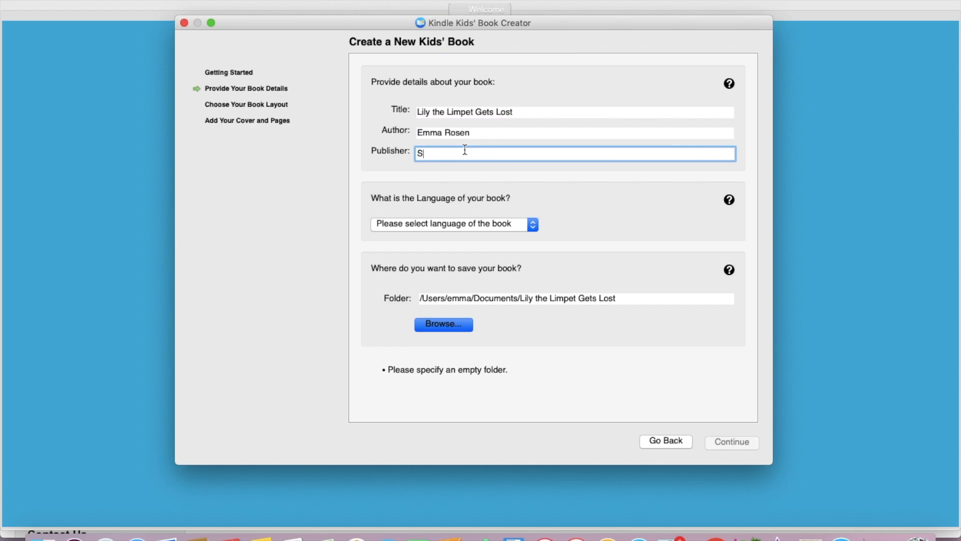
pyautogui.write('artain Publishing Ltd')
# - Set the book language to English and rename the save folder to Lily2
pyautogui.click(498, 224)
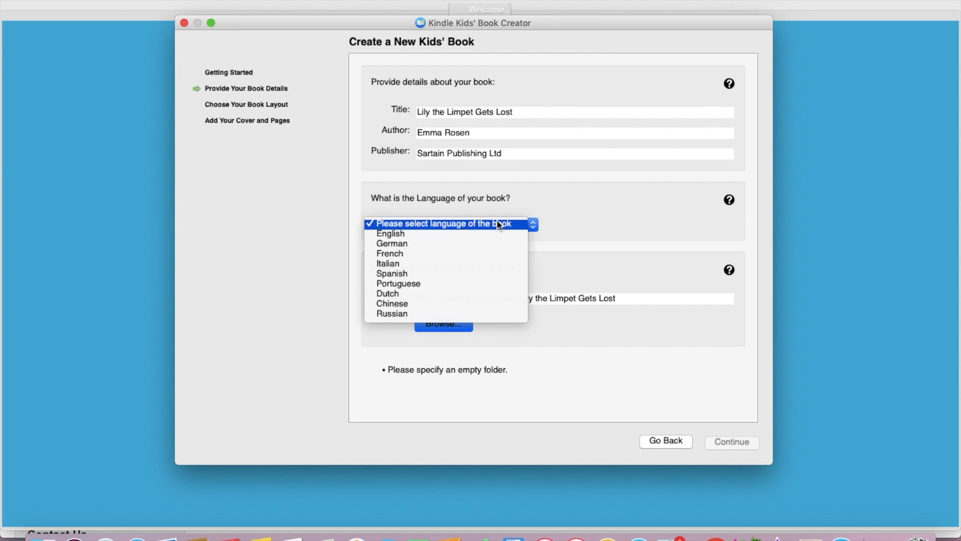
pyautogui.click(493, 233)
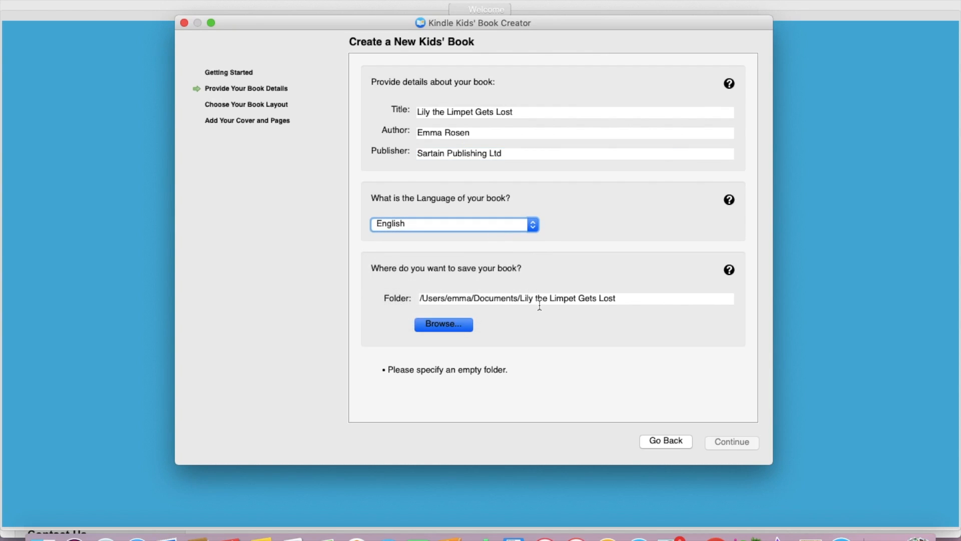
pyautogui.click(630, 300)
pyautogui.moveTo(629, 299); pyautogui.dragTo(531, 296)
pyautogui.write('2')
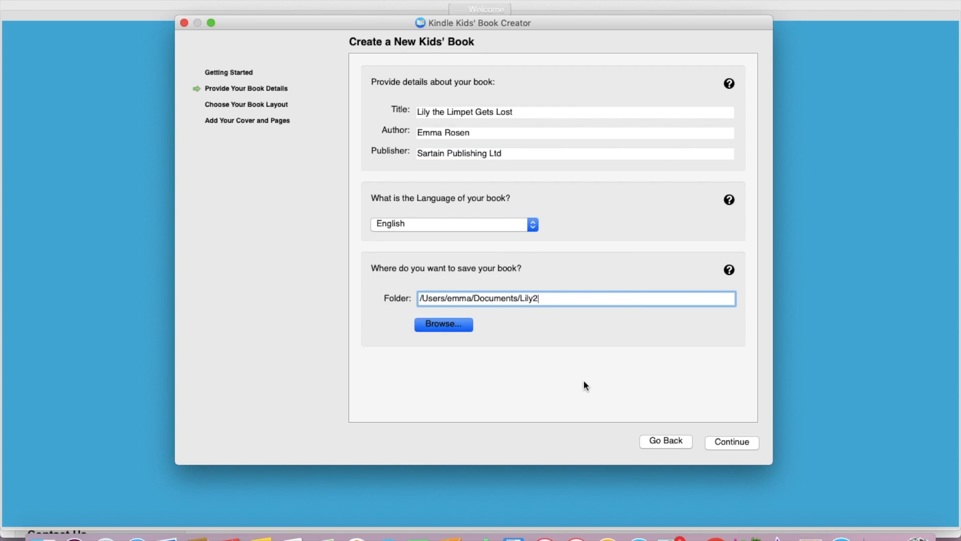
pyautogui.click(734, 440)
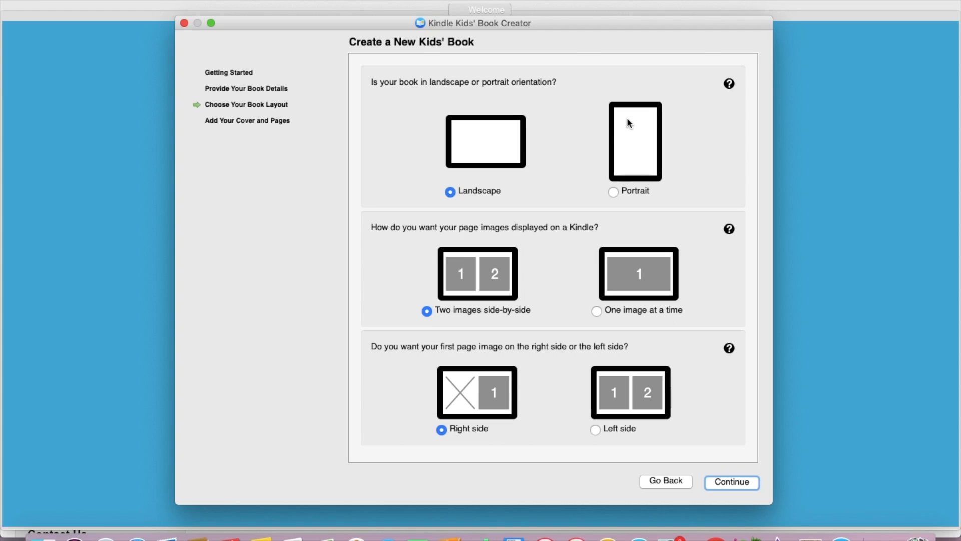
# - Choose landscape orientation, two images side by side, and the first page on the left
pyautogui.click(613, 193)
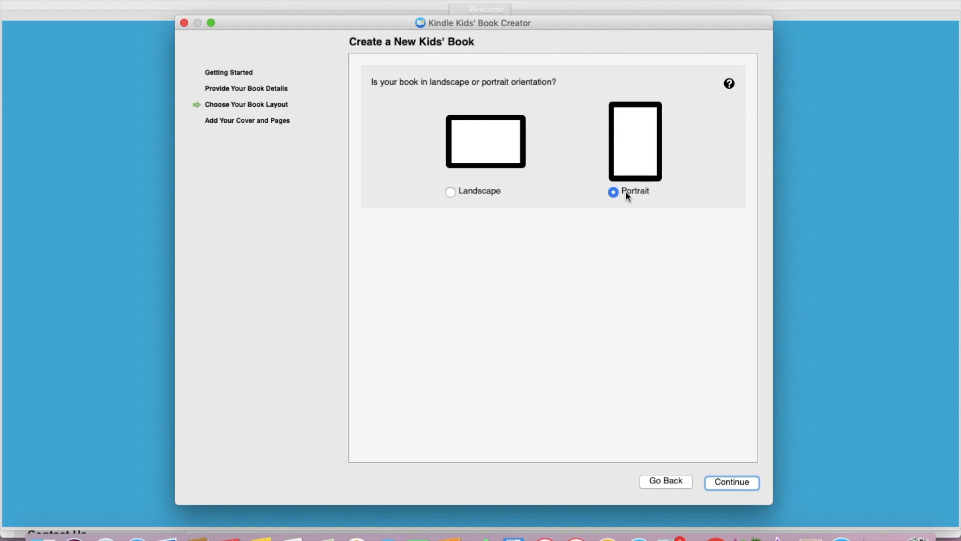
pyautogui.click(451, 192)
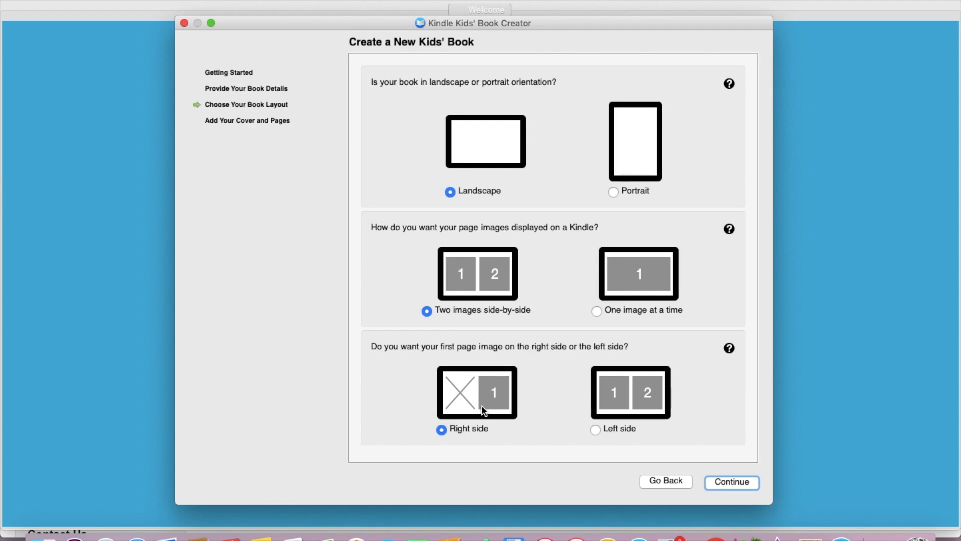
pyautogui.click(596, 430)
pyautogui.click(746, 482)
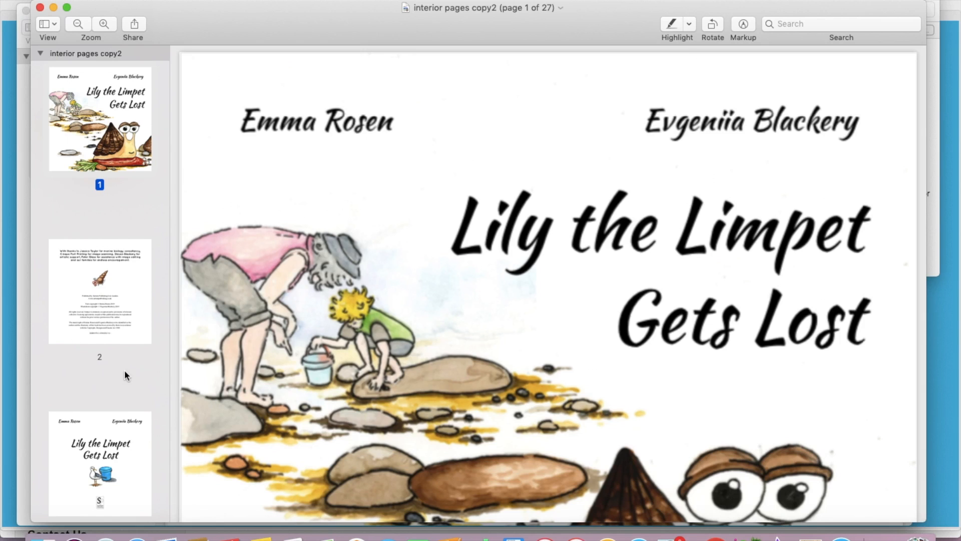
# - Review pages 1–4 of interior pages copy2.pdf in Preview, then return to the wizard
pyautogui.scroll(-2, 126, 374)
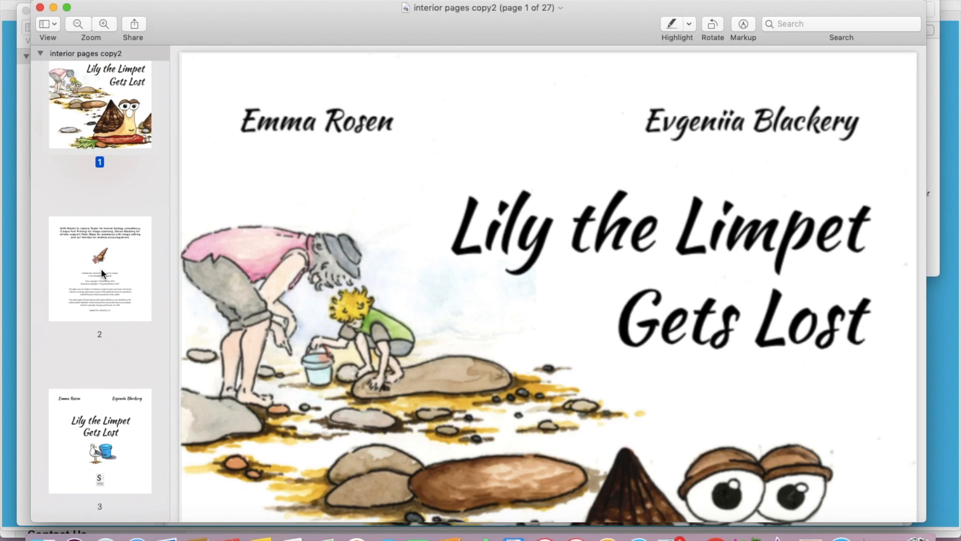
pyautogui.click(118, 281)
pyautogui.click(119, 450)
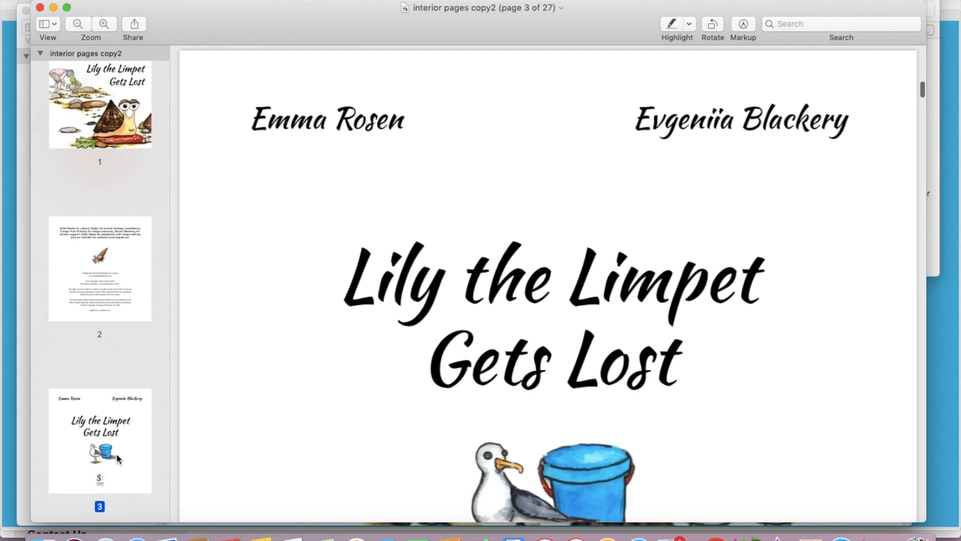
pyautogui.scroll(-5, 346, 405)
pyautogui.scroll(-5, 94, 386)
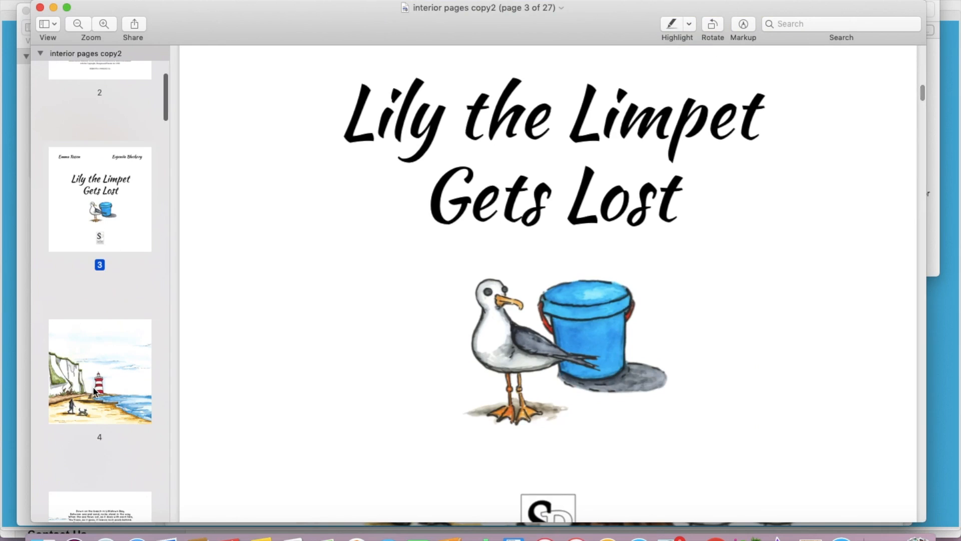
pyautogui.click(124, 378)
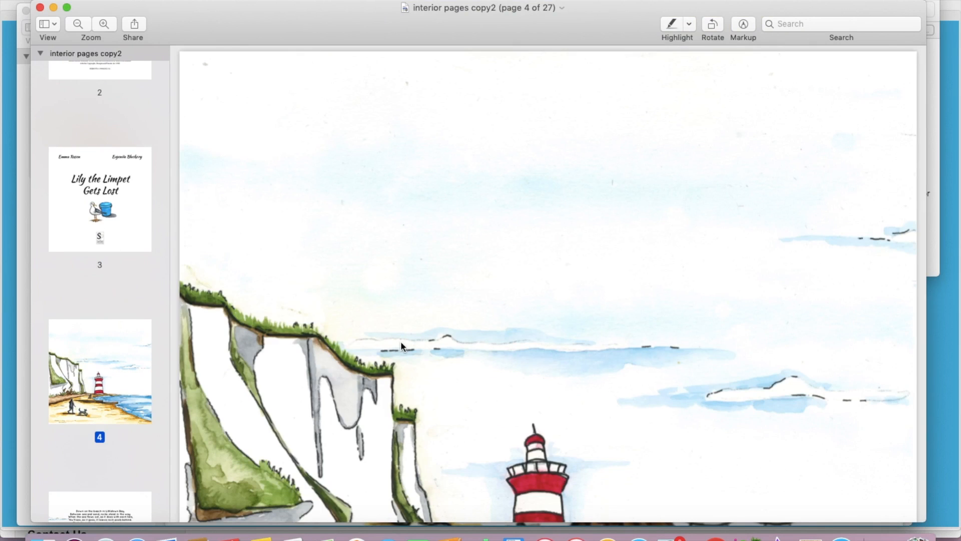
pyautogui.scroll(5, 158, 272)
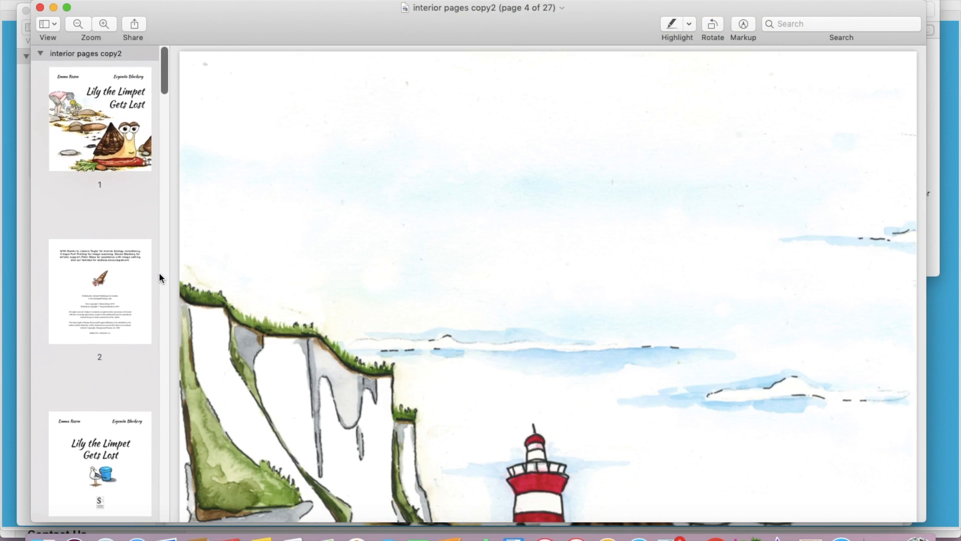
pyautogui.click(106, 112)
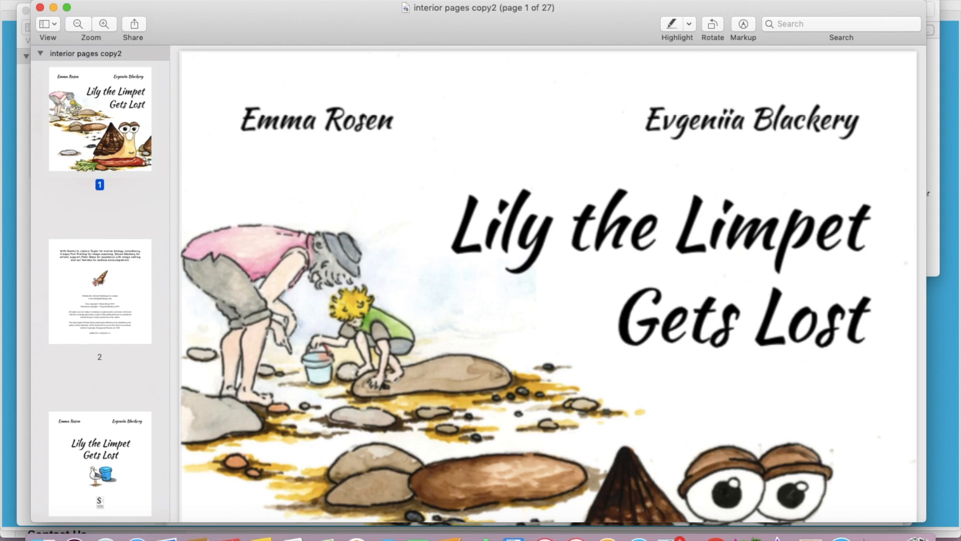
pyautogui.click(9, 89)
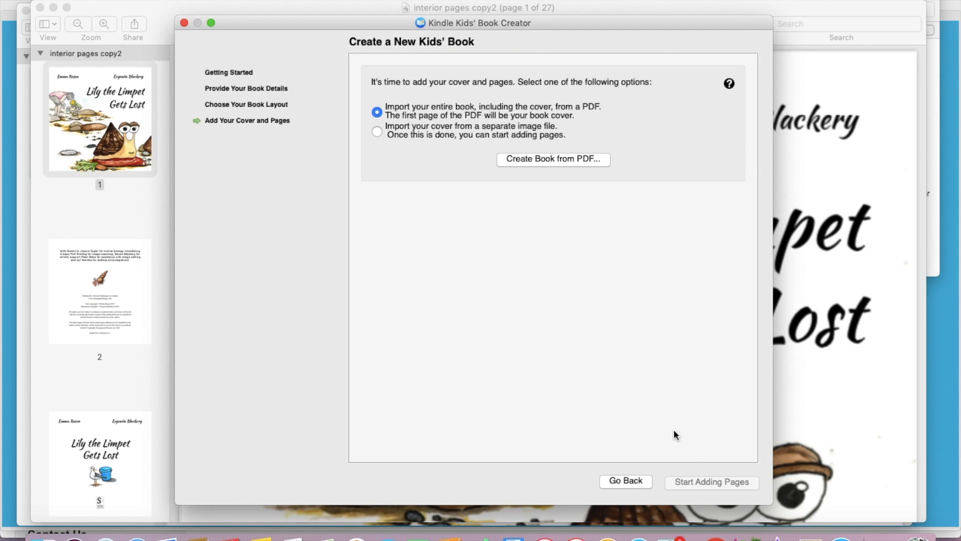
# - Create the book from the interior pages copy2 PDF, including its cover
pyautogui.click(539, 161)
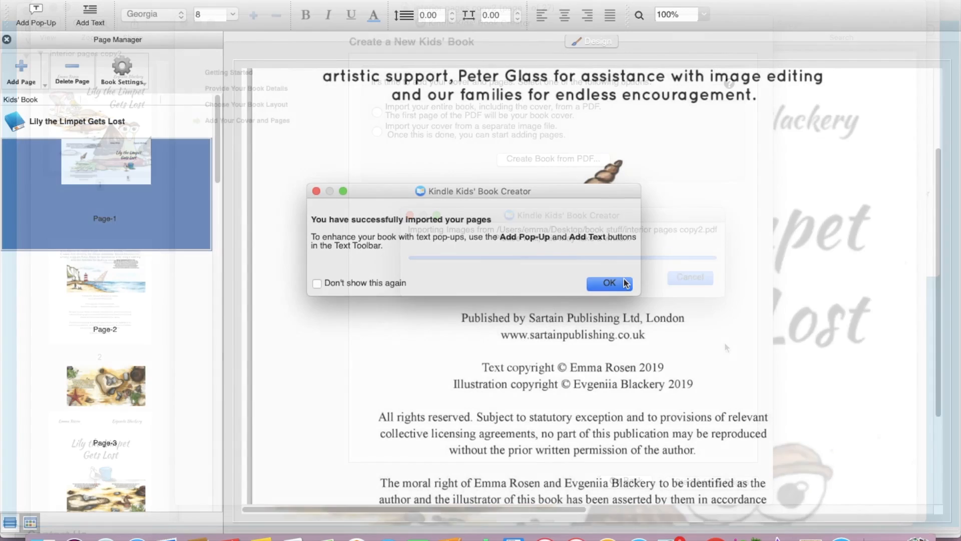
# - Scroll around the imported title page to look it over
pyautogui.click(609, 284)
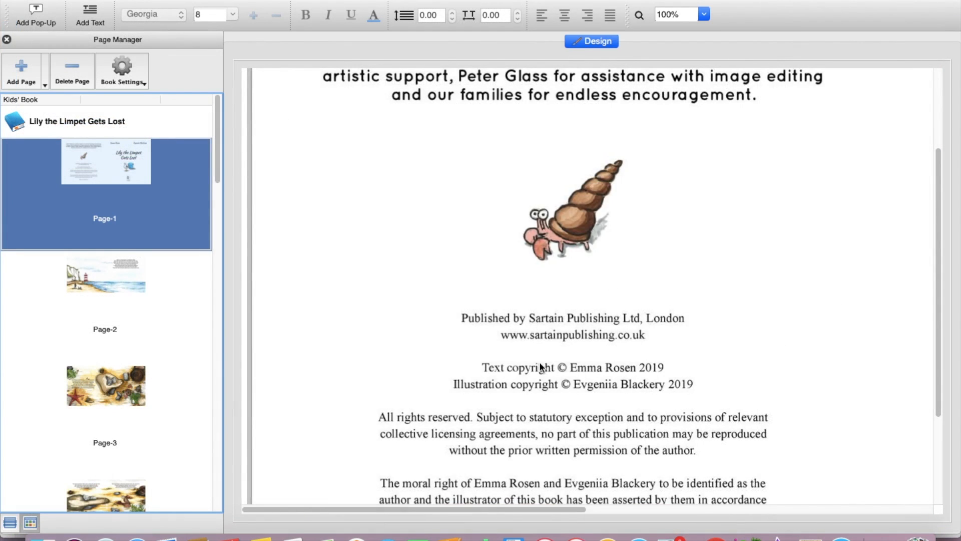
pyautogui.scroll(-2, 540, 367)
pyautogui.hscroll(10, 539, 367)
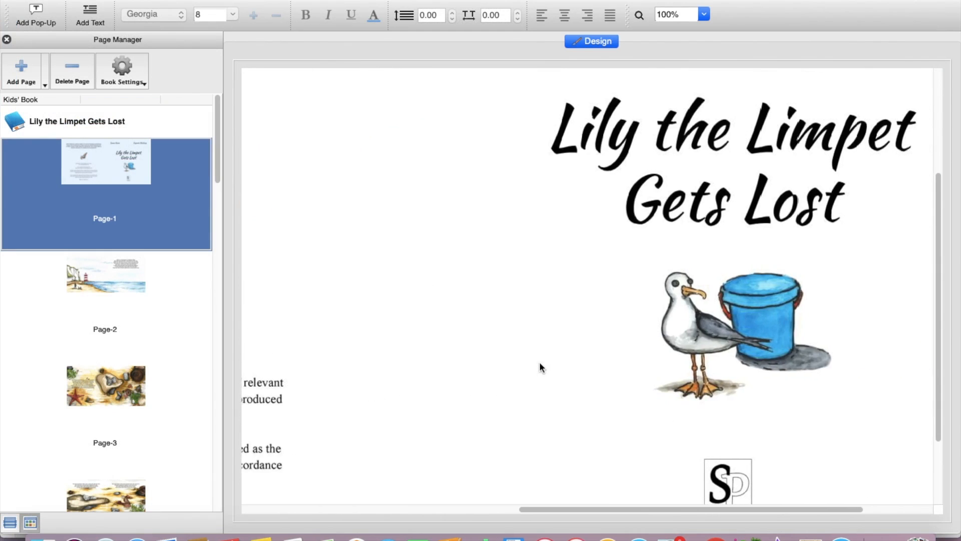
pyautogui.scroll(5, 540, 366)
pyautogui.scroll(-2, 540, 367)
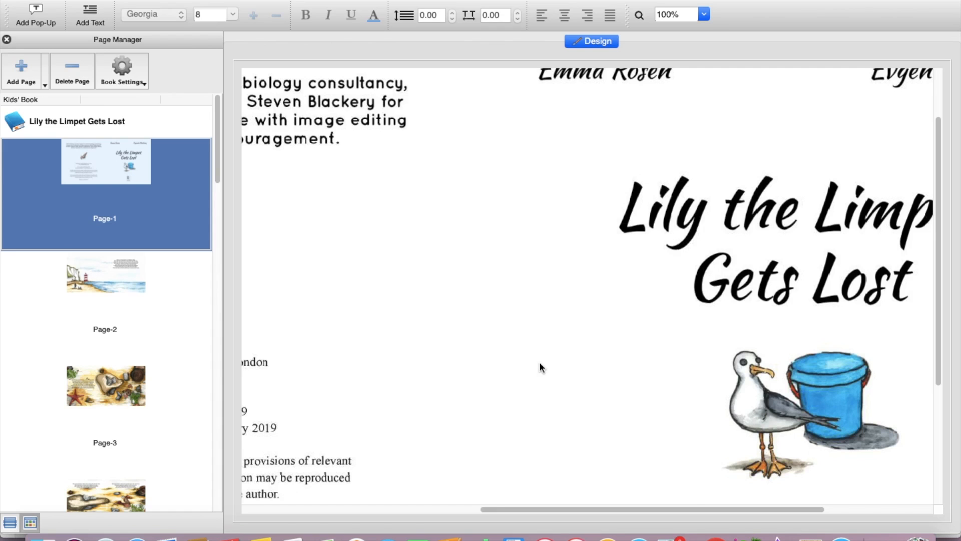
pyautogui.hscroll(4, 628, 347)
pyautogui.scroll(2, 629, 346)
pyautogui.hscroll(-1, 629, 347)
pyautogui.scroll(-1, 628, 347)
pyautogui.scroll(-1, 628, 350)
pyautogui.hscroll(-1, 629, 351)
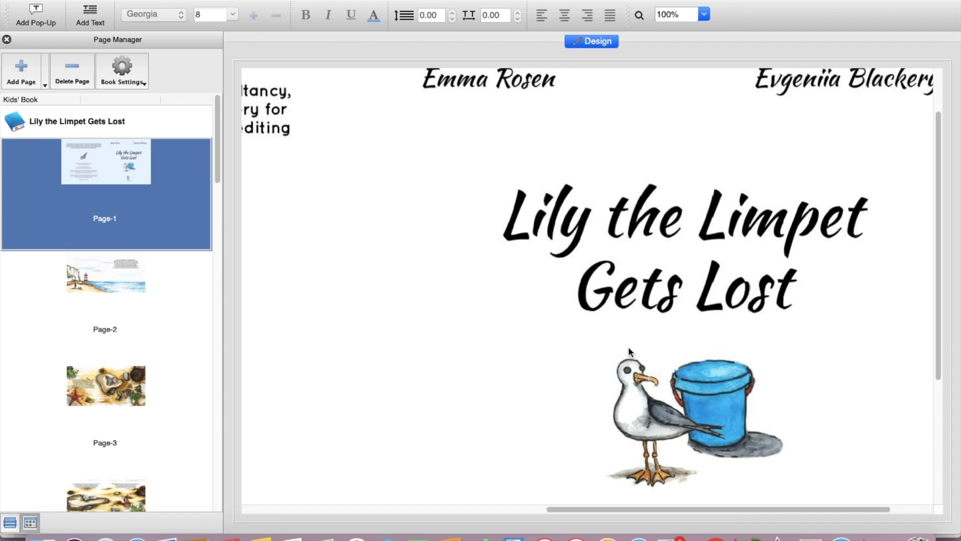
pyautogui.hscroll(-6, 629, 346)
pyautogui.scroll(-4, 628, 344)
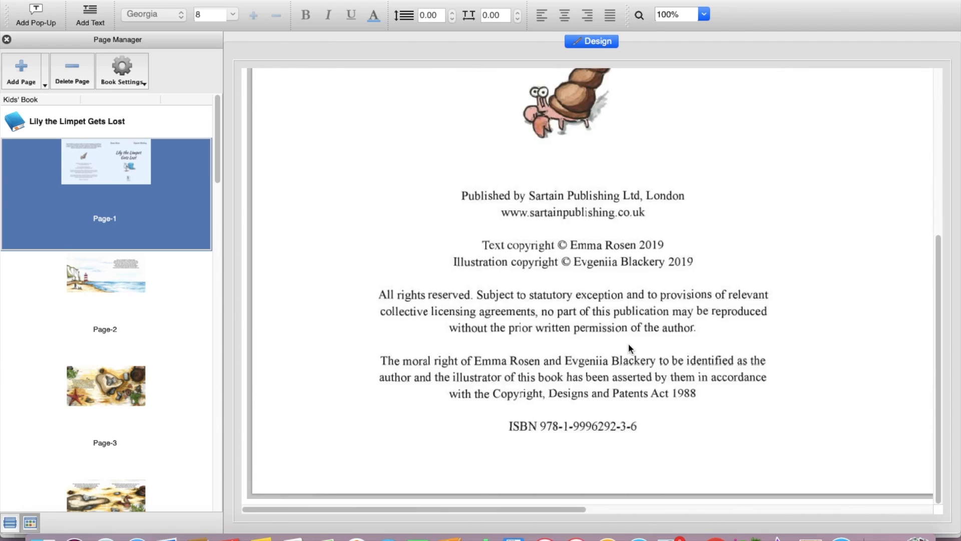
pyautogui.hscroll(8, 629, 344)
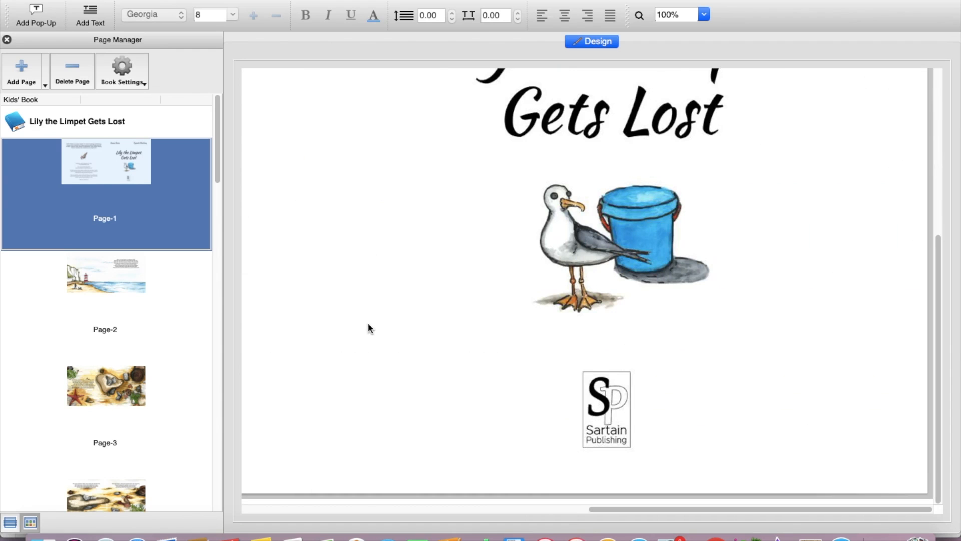
# - Open Page-2, the lighthouse spread, and bring its 'Down on the beach' verse into view
pyautogui.click(132, 277)
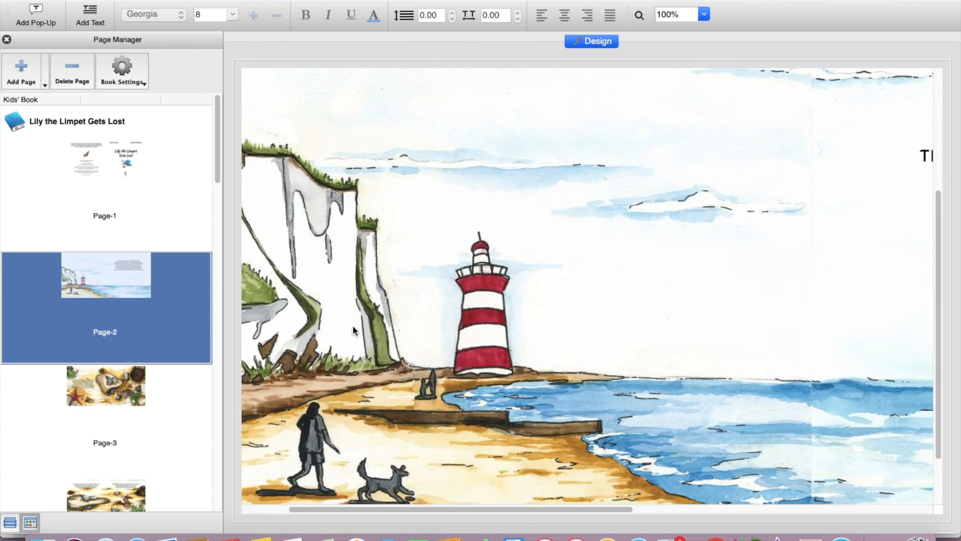
pyautogui.hscroll(5, 352, 327)
pyautogui.scroll(-2, 353, 327)
pyautogui.hscroll(-4, 352, 326)
pyautogui.scroll(2, 353, 326)
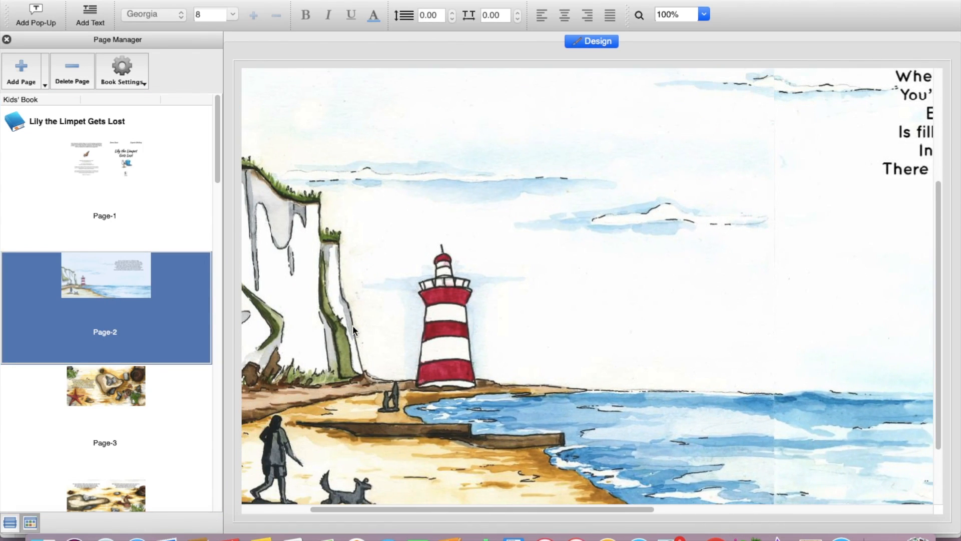
pyautogui.hscroll(8, 352, 326)
pyautogui.scroll(3, 352, 331)
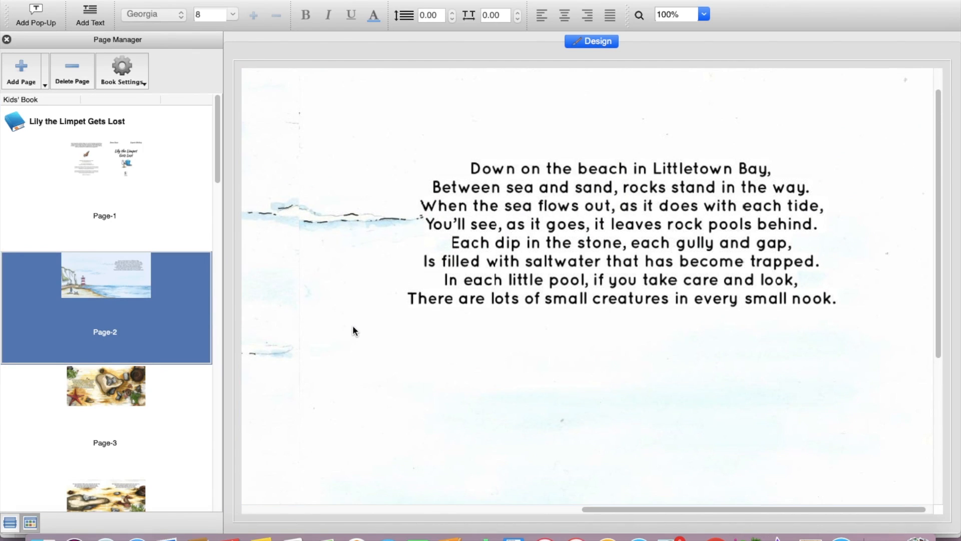
# - Add text pop-up zone 1 and stretch it over all eight lines of the beach verse
pyautogui.click(42, 14)
pyautogui.hscroll(-5, 344, 335)
pyautogui.scroll(-1, 344, 335)
pyautogui.moveTo(409, 402); pyautogui.dragTo(618, 286)
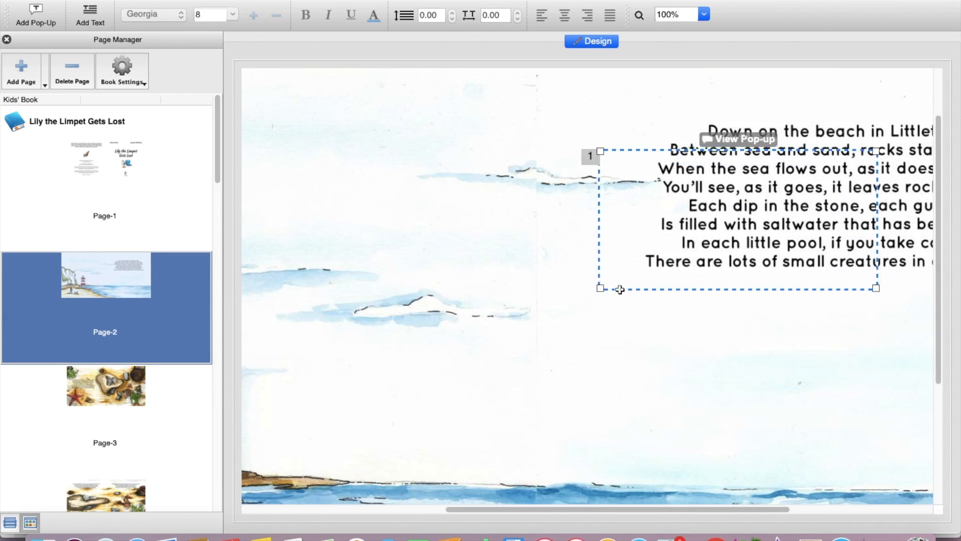
pyautogui.hscroll(5, 620, 283)
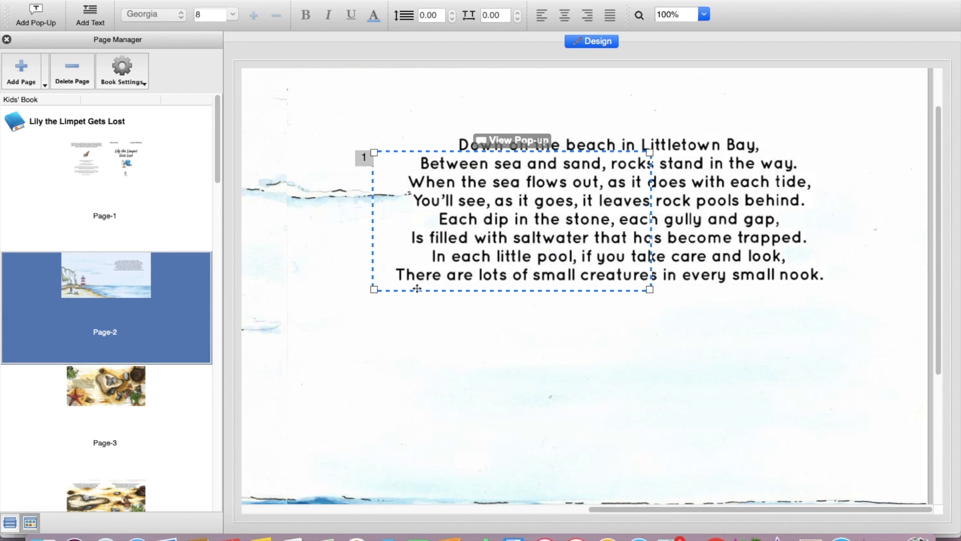
pyautogui.moveTo(400, 291); pyautogui.dragTo(413, 274)
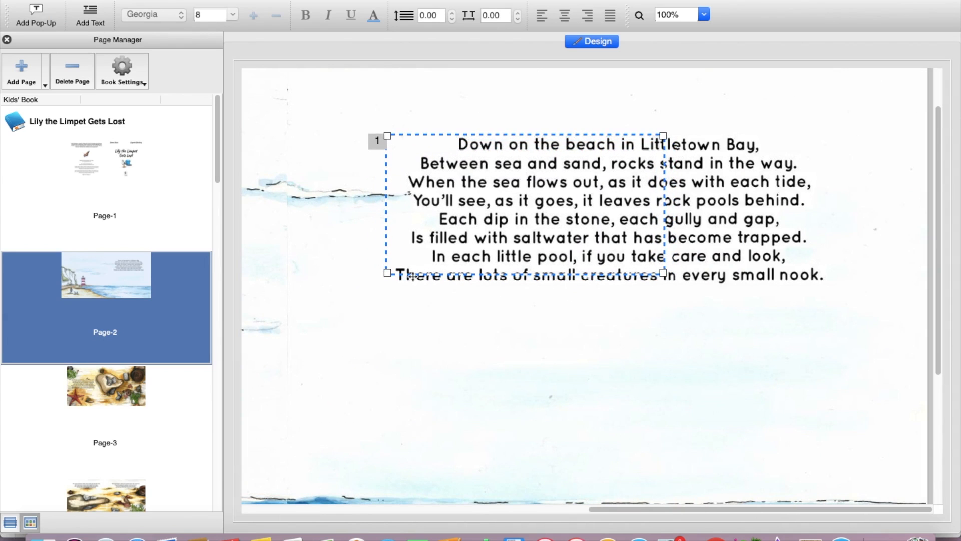
pyautogui.moveTo(666, 278); pyautogui.dragTo(836, 290)
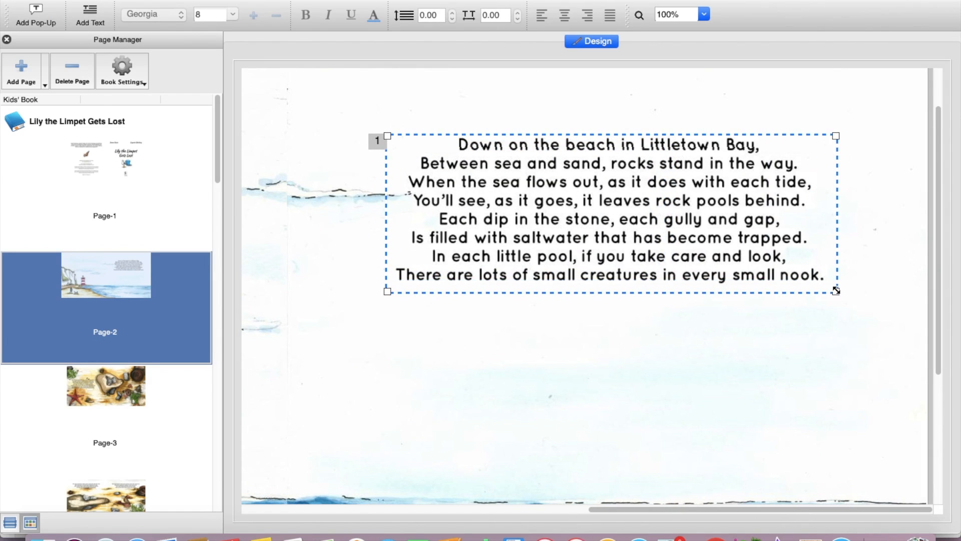
pyautogui.moveTo(761, 277)
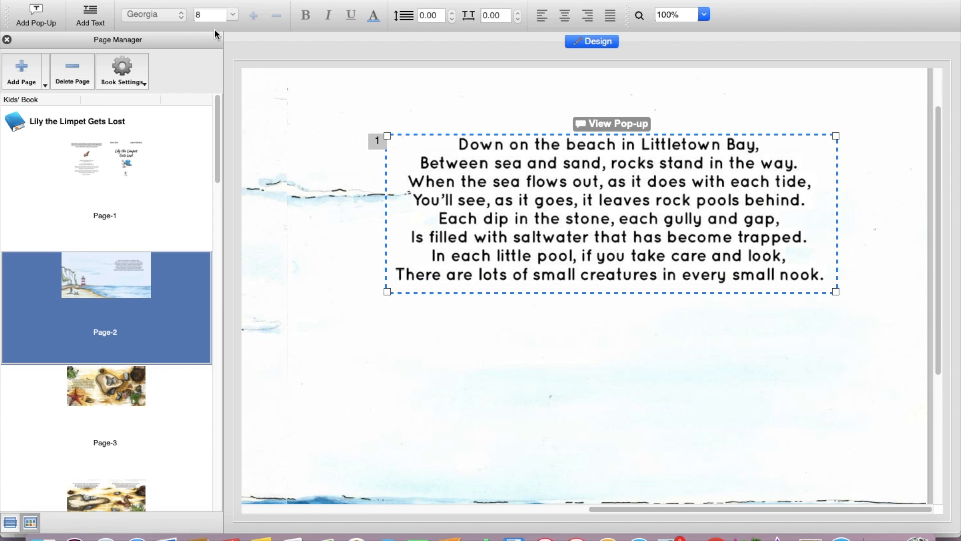
# - Replace the pop-up's placeholder text with 'Down on the beach in Littletown Bay'
pyautogui.click(624, 126)
pyautogui.moveTo(701, 163); pyautogui.dragTo(406, 148)
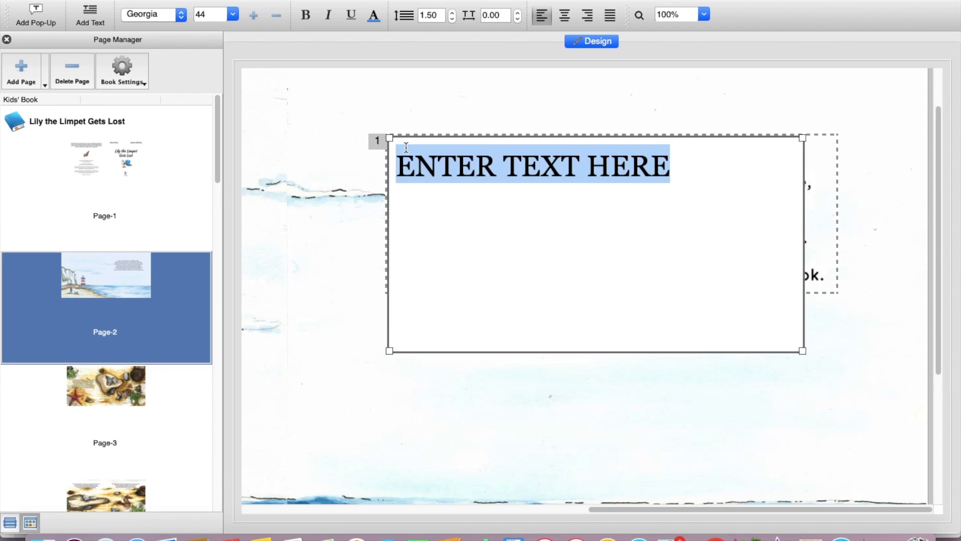
pyautogui.write('Down ')
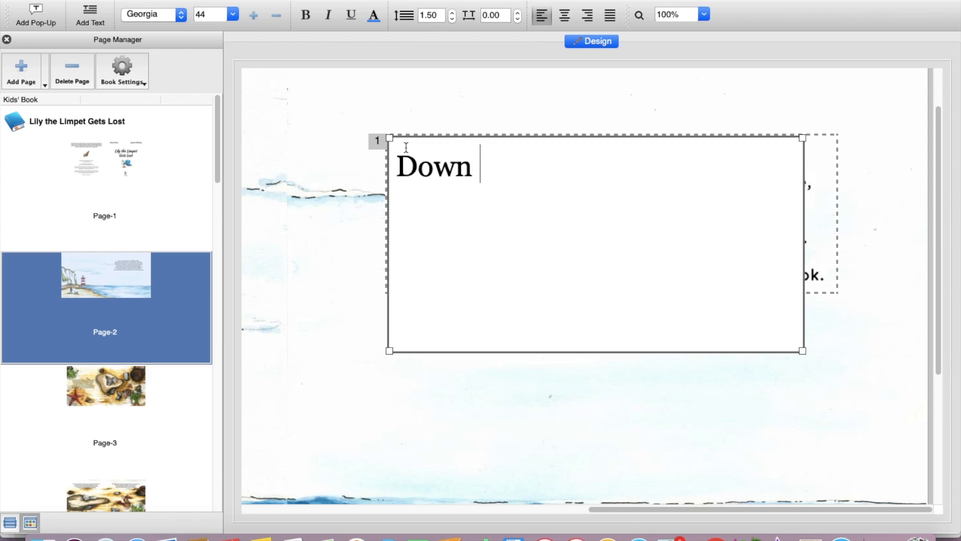
pyautogui.write('on the beach i')
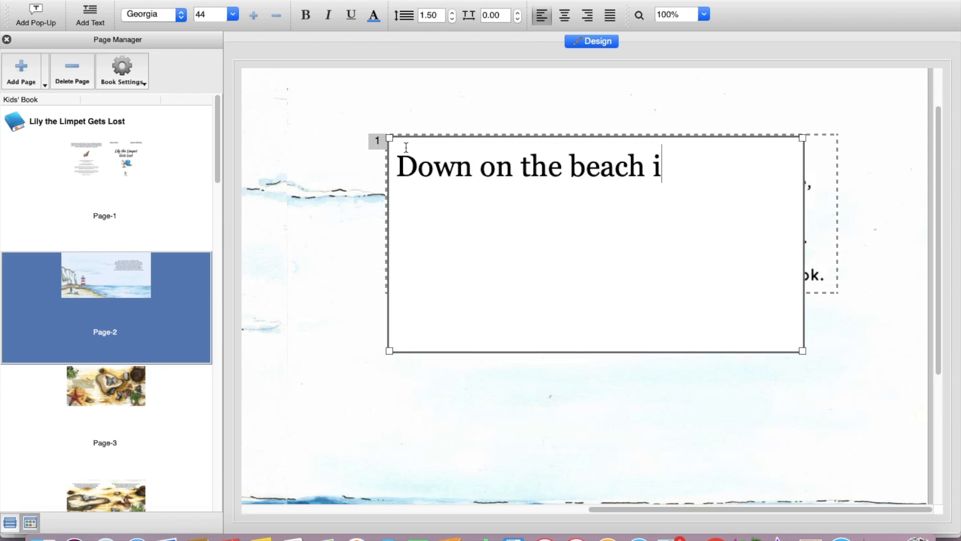
pyautogui.write('n Littlet')
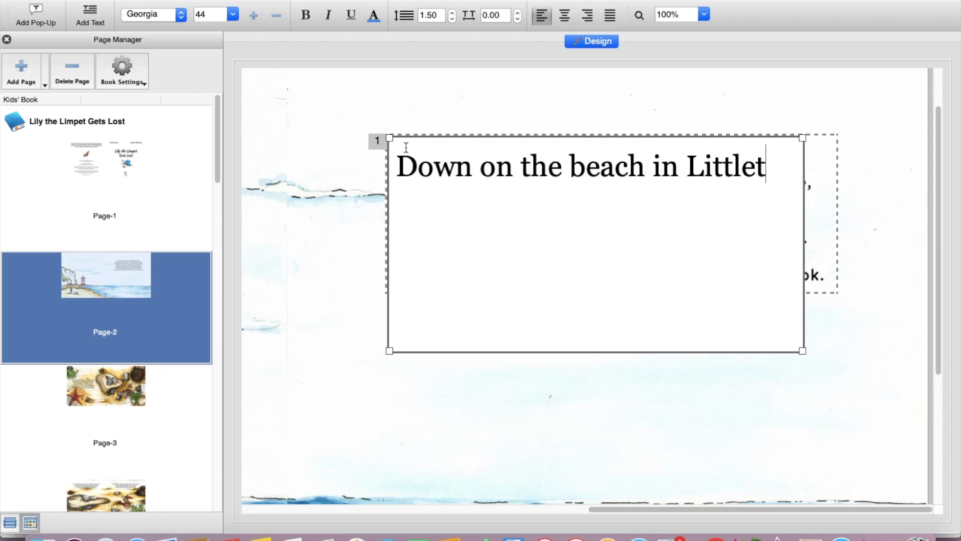
pyautogui.write('own Bay')
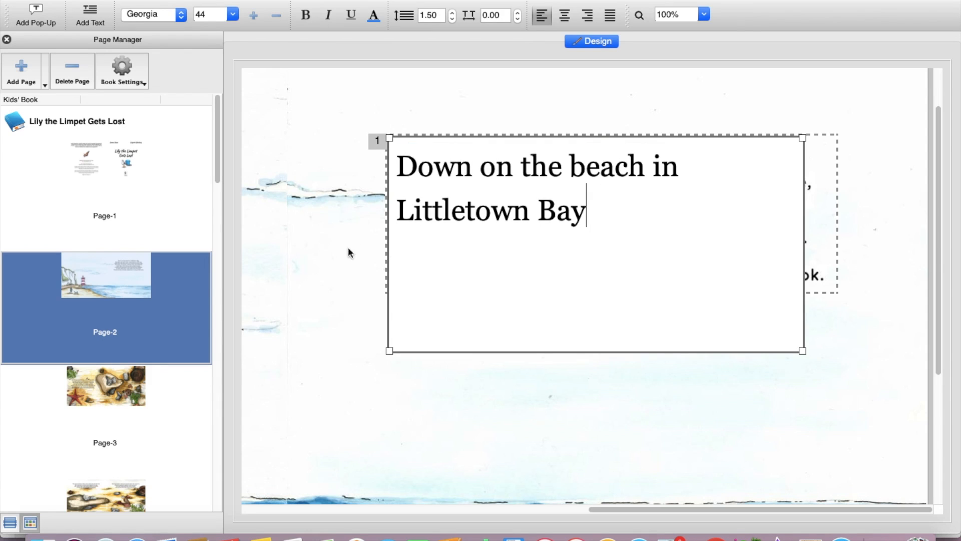
pyautogui.click(335, 251)
pyautogui.moveTo(613, 207)
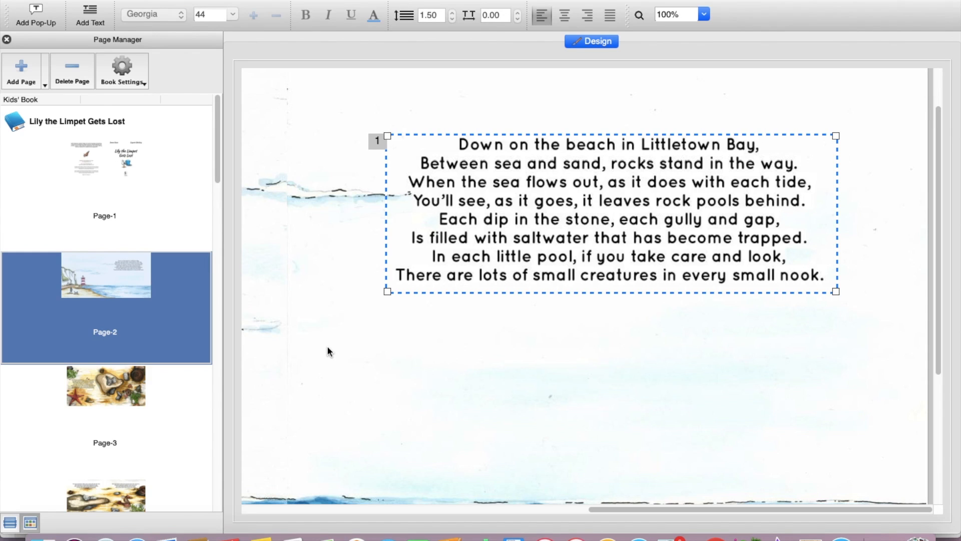
pyautogui.moveTo(510, 184)
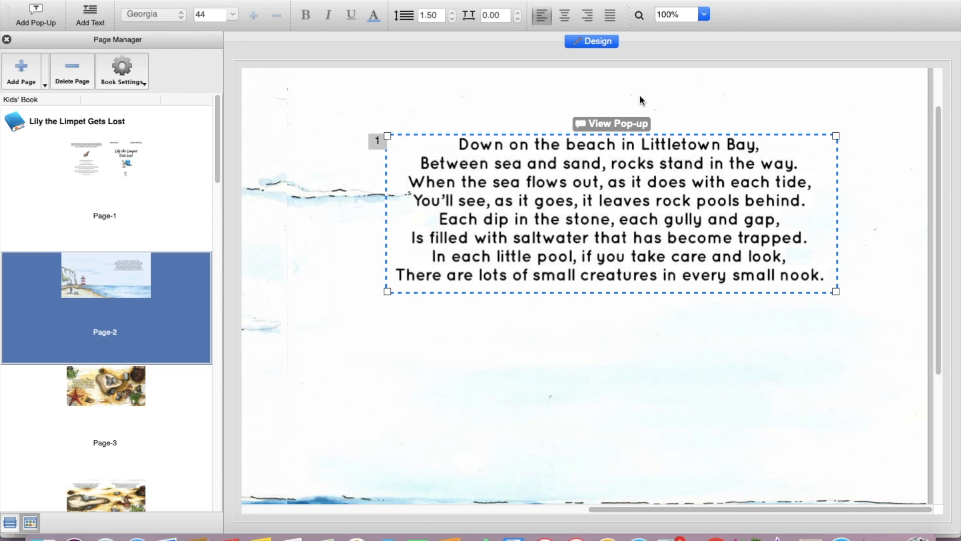
# - Reopen the pop-up to verify its text, close it, and switch to Page-3
pyautogui.click(625, 124)
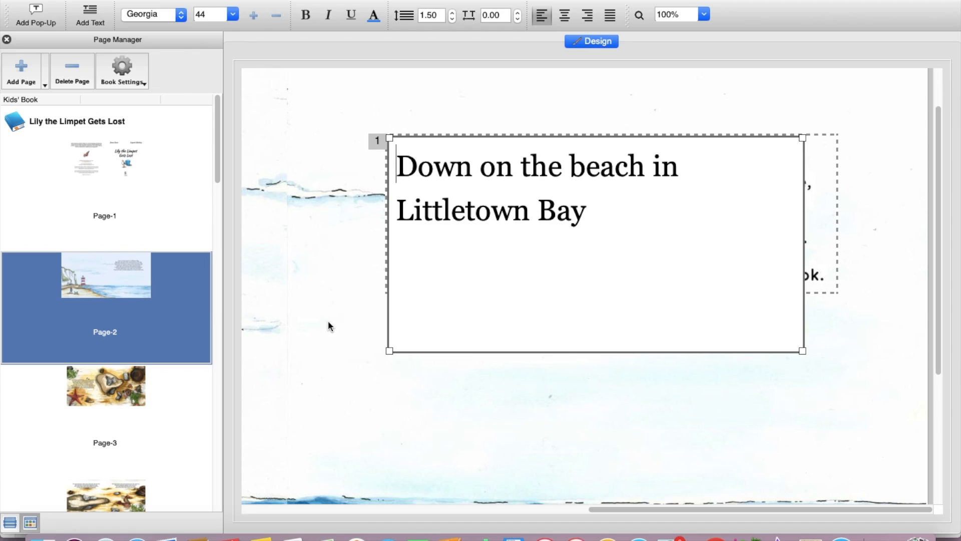
pyautogui.click(353, 307)
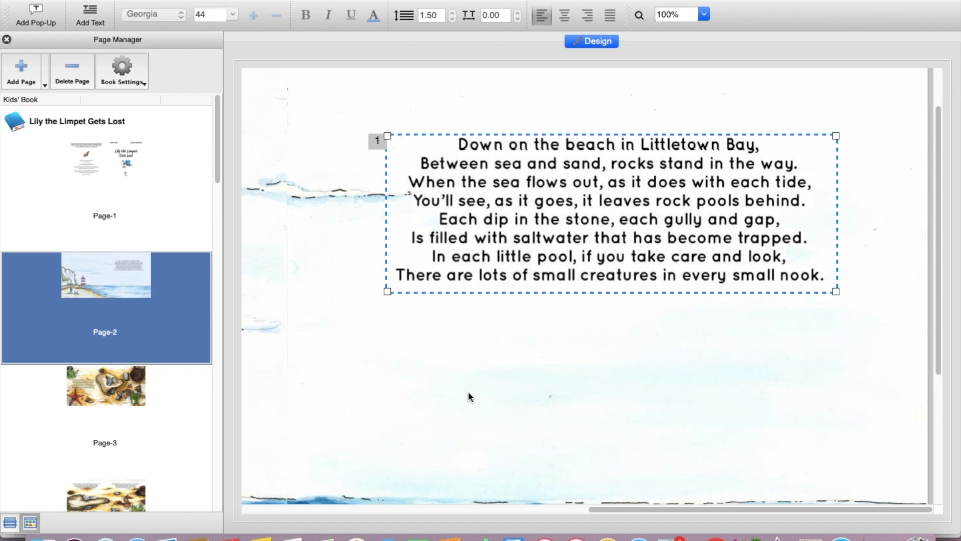
pyautogui.scroll(-5, 468, 392)
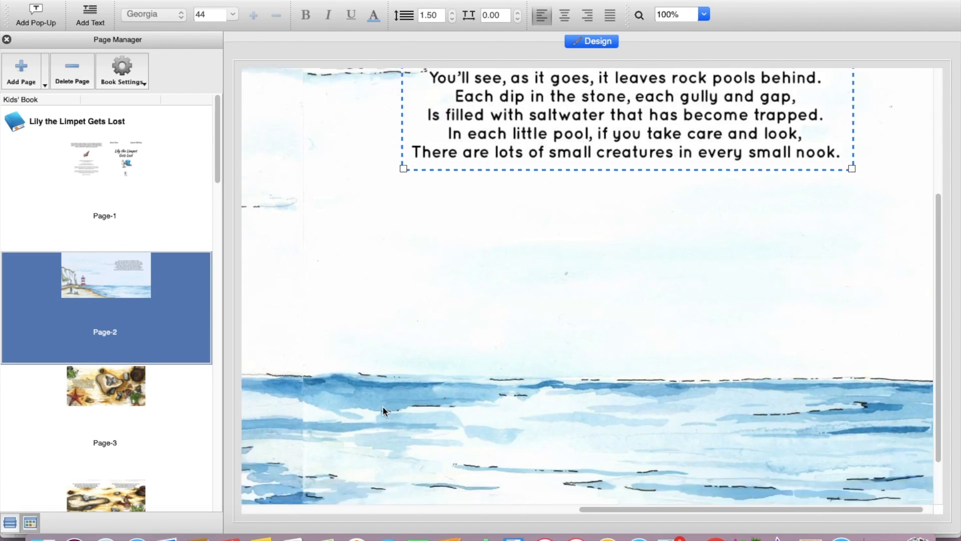
pyautogui.scroll(5, 383, 406)
pyautogui.hscroll(-10, 382, 406)
pyautogui.click(125, 383)
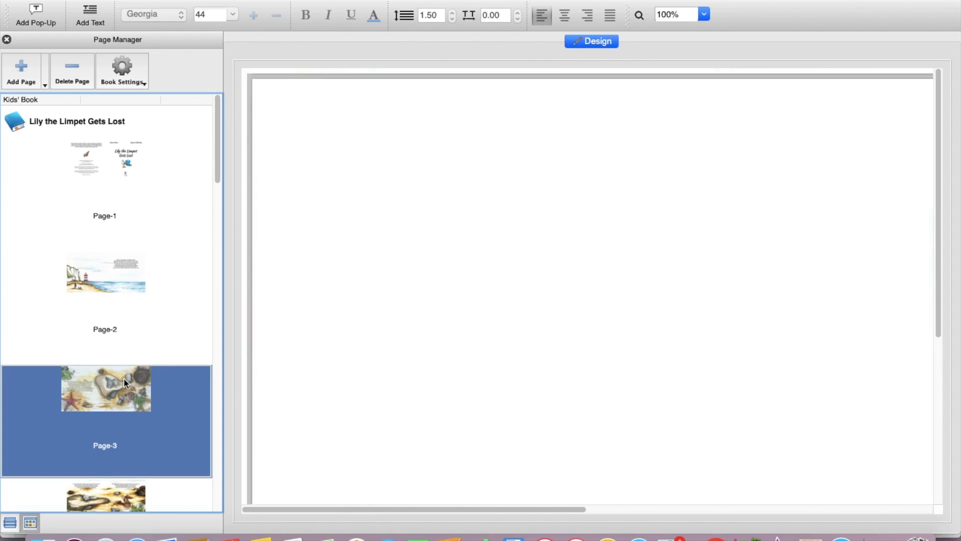
# - Save for Publishing via the File menu, keeping the name 'Lily the Limpet Gets Lost' and the Lily2 location
pyautogui.scroll(-5, 606, 381)
pyautogui.hscroll(10, 606, 381)
pyautogui.scroll(5, 606, 382)
pyautogui.hscroll(-10, 605, 382)
pyautogui.scroll(-5, 605, 381)
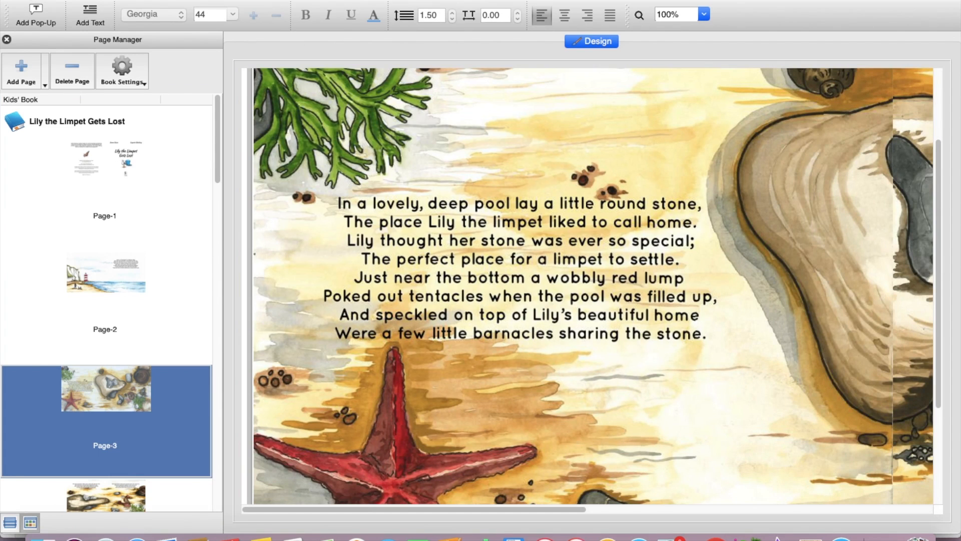
pyautogui.click(171, 0)
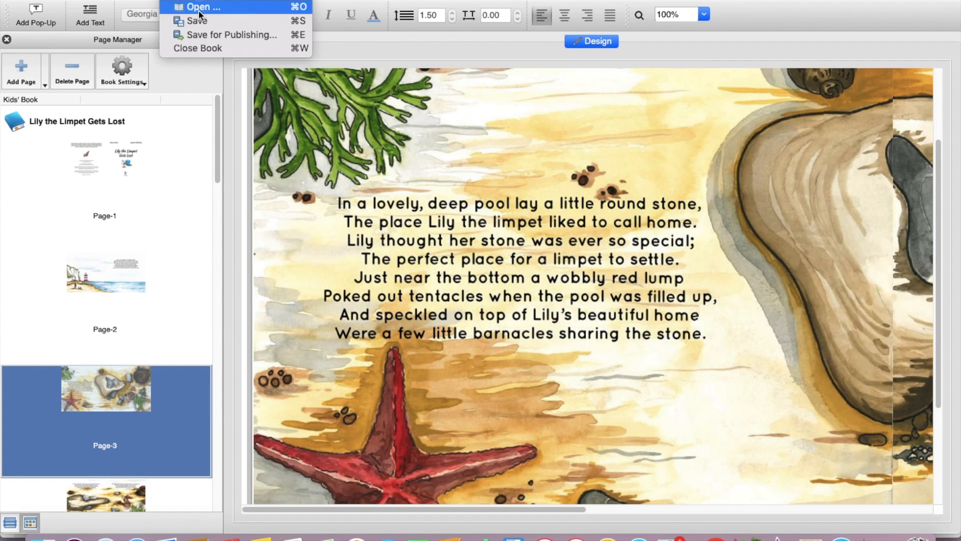
pyautogui.click(210, 35)
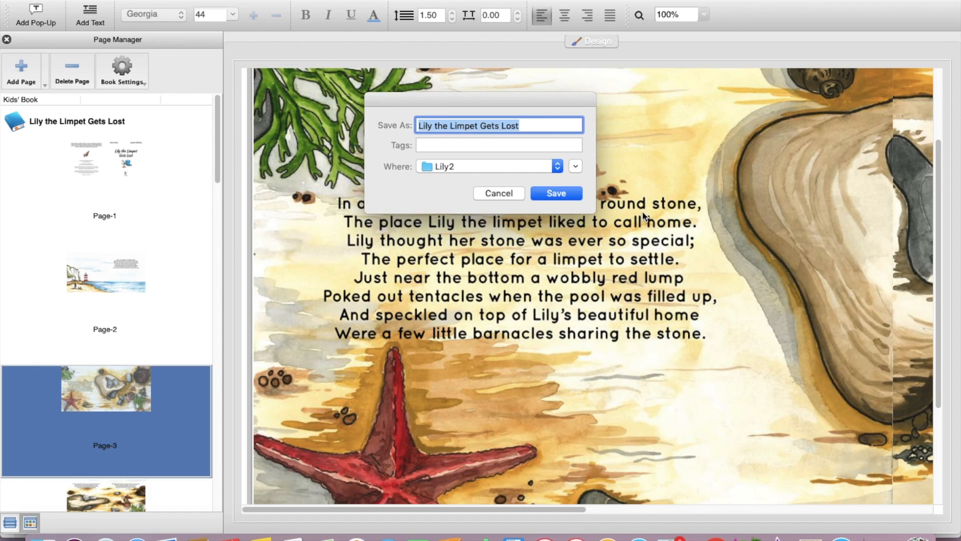
pyautogui.click(556, 194)
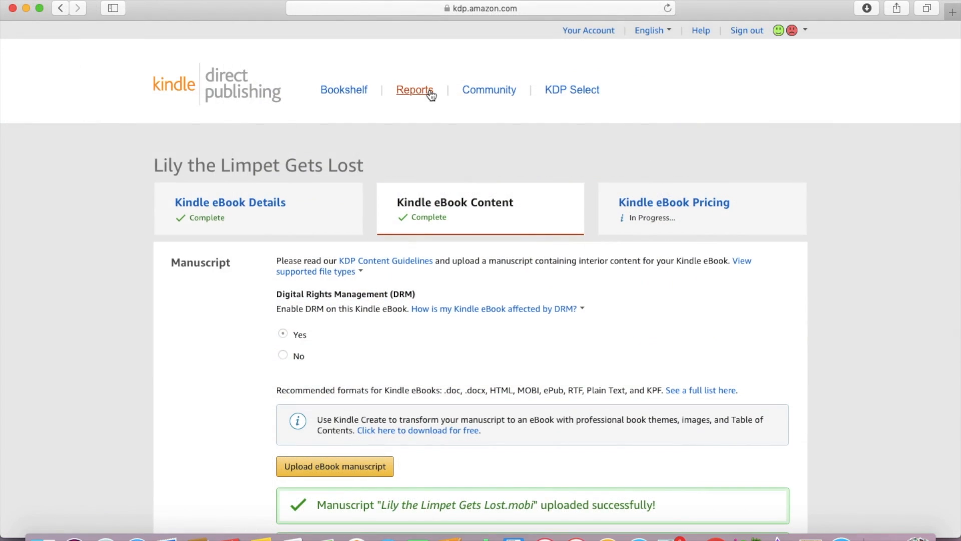
pyautogui.scroll(-1, 431, 96)
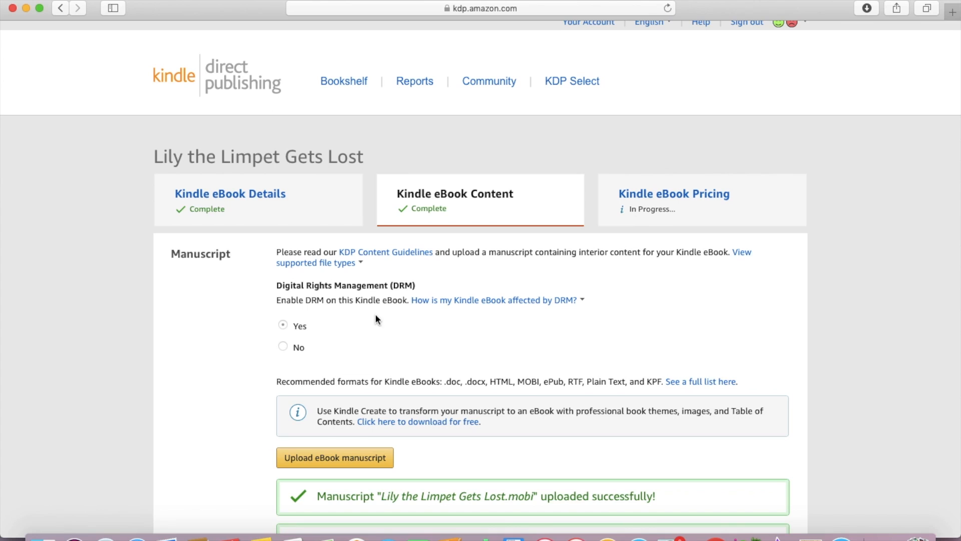
pyautogui.scroll(-3, 375, 315)
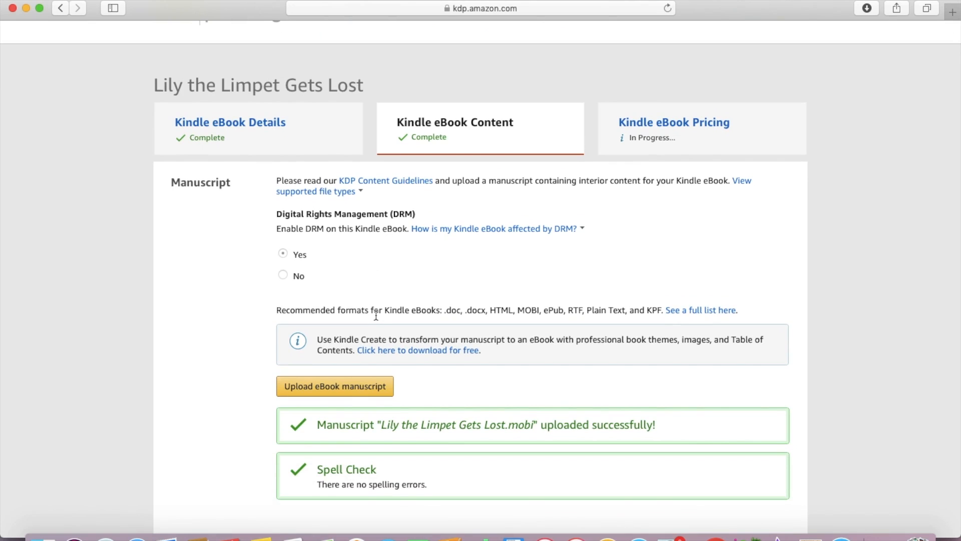
pyautogui.scroll(-2, 348, 277)
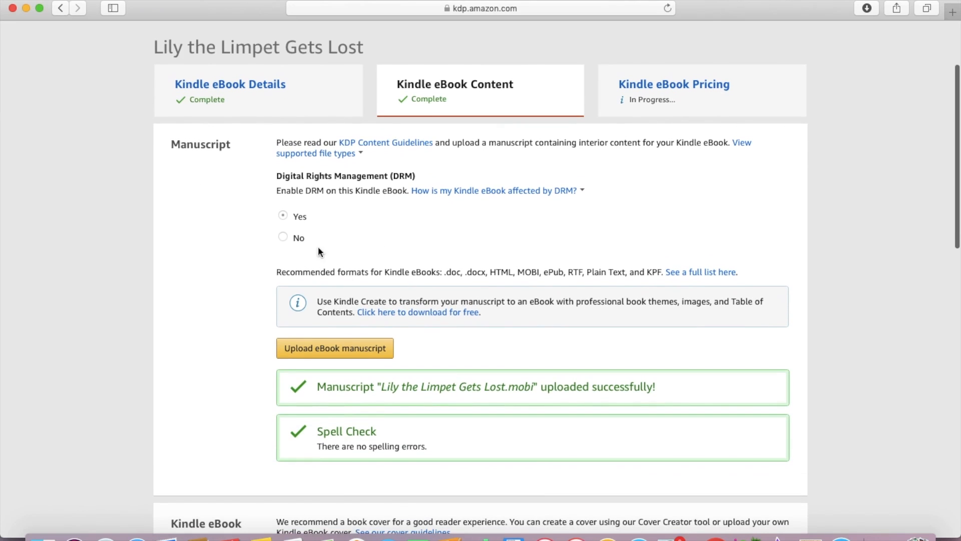
pyautogui.scroll(-2, 395, 236)
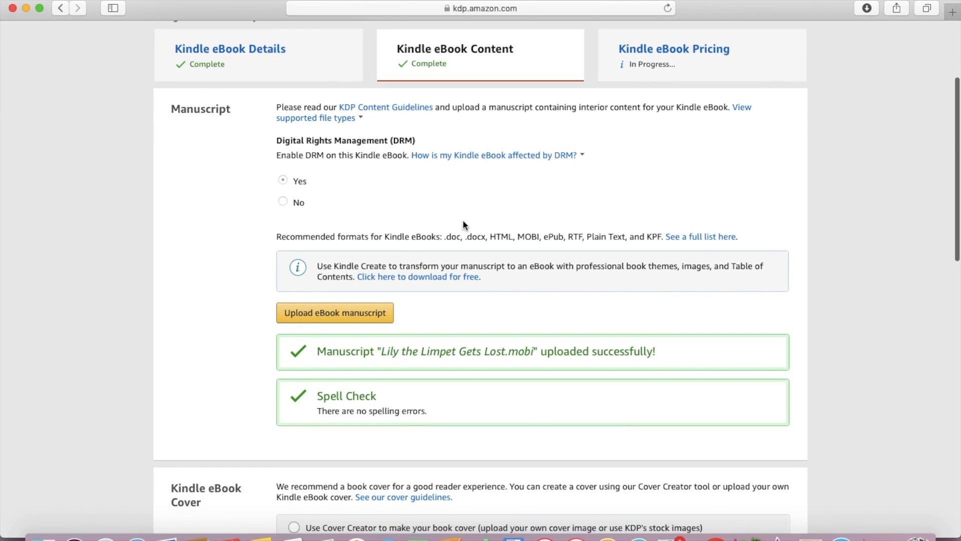
pyautogui.moveTo(492, 155)
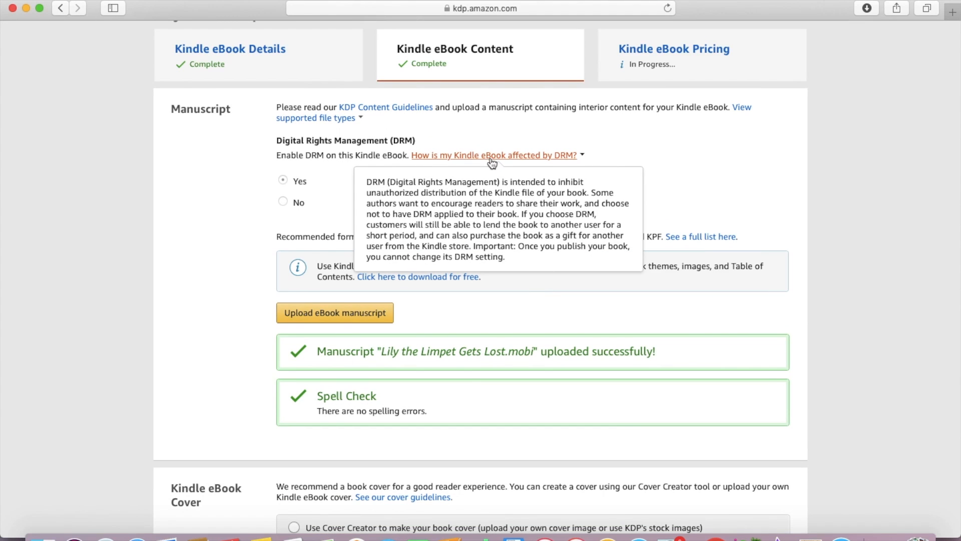
pyautogui.click(492, 156)
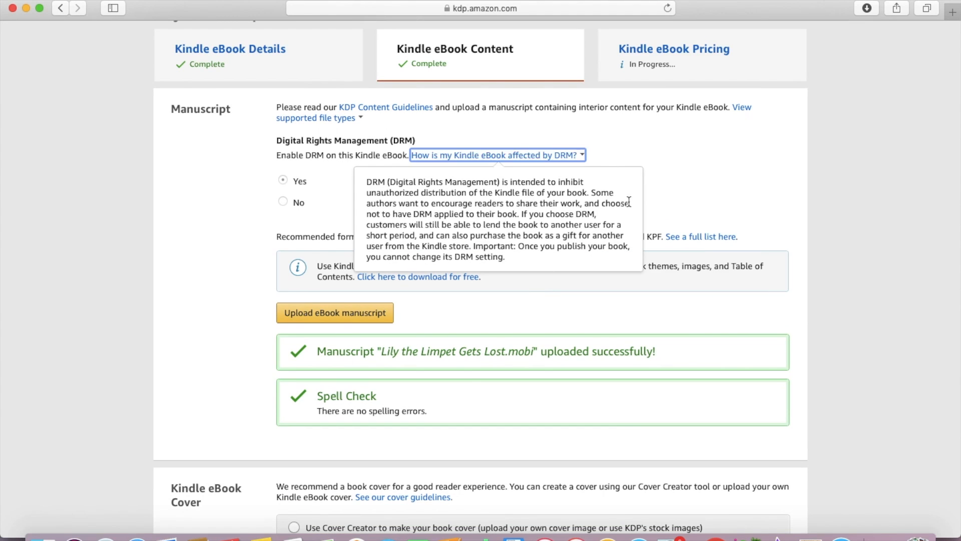
pyautogui.scroll(-3, 698, 224)
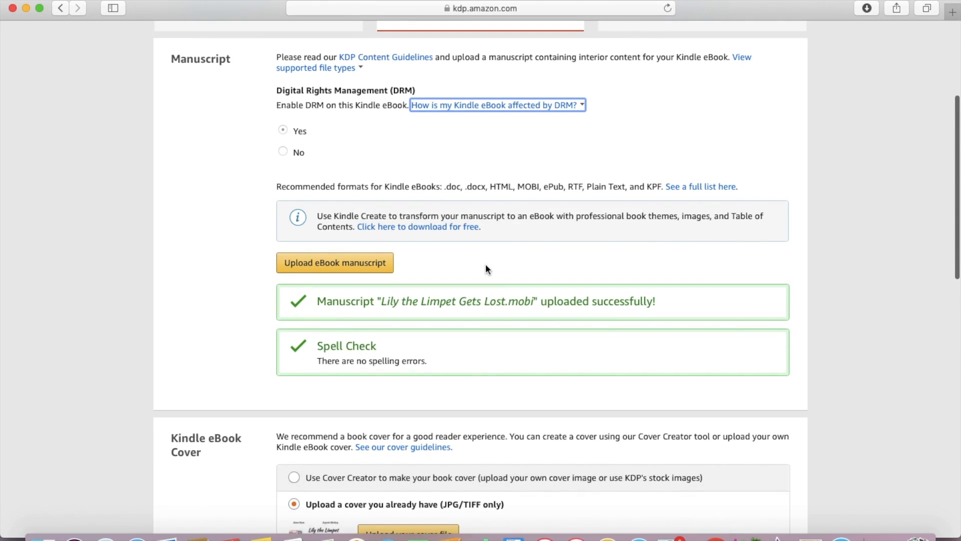
pyautogui.scroll(-1, 485, 264)
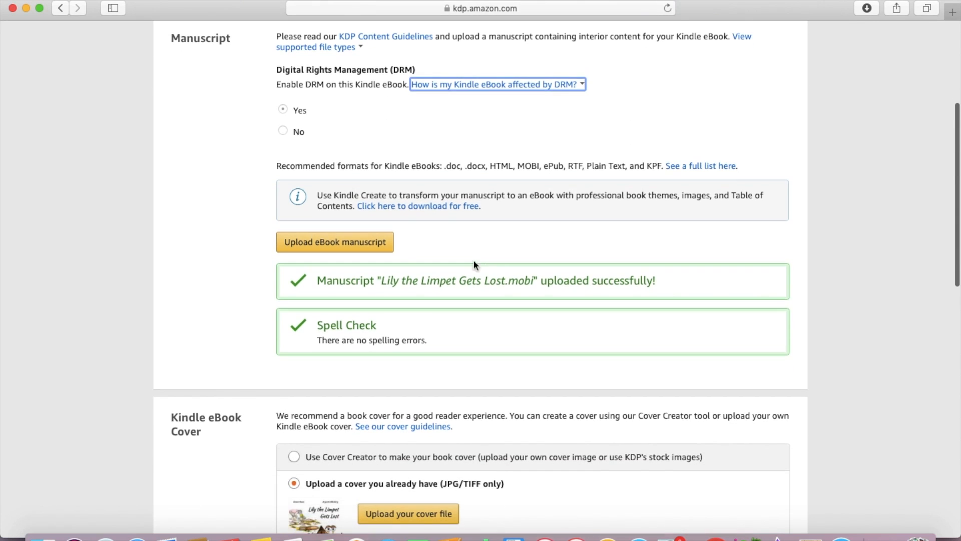
# - Start re-uploading the manuscript with content.mobi, then cancel to keep the existing upload
pyautogui.click(358, 243)
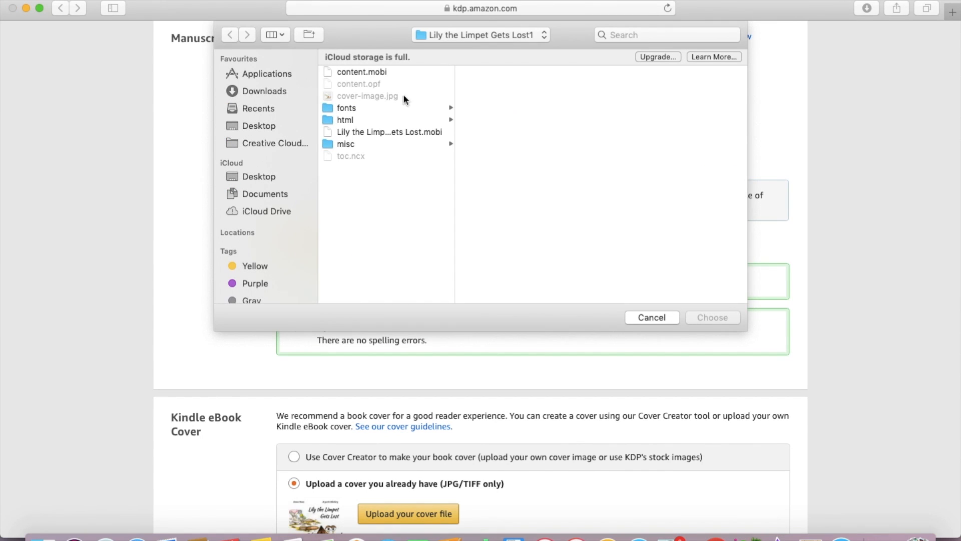
pyautogui.click(375, 74)
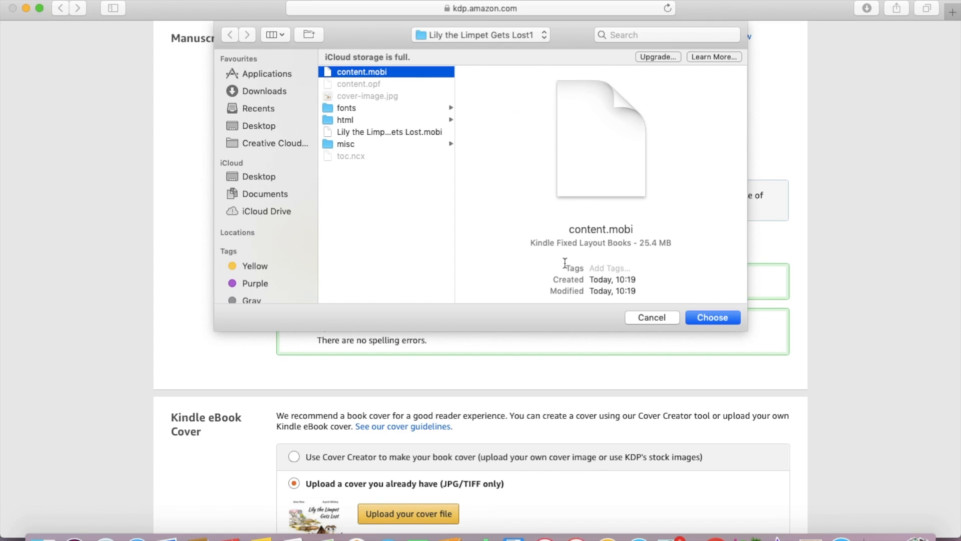
pyautogui.click(652, 317)
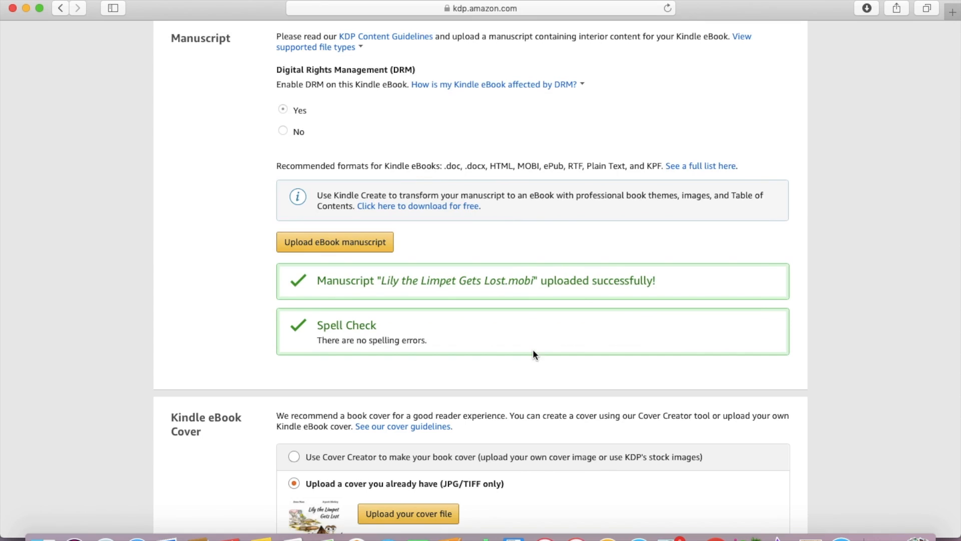
# - Save the book and launch the Kindle eBook Previewer
pyautogui.scroll(-4, 368, 345)
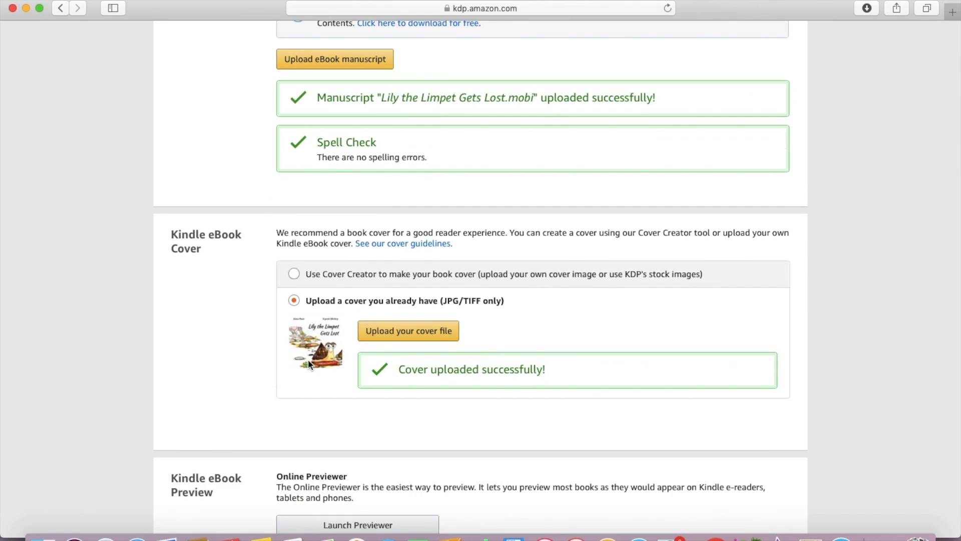
pyautogui.scroll(-3, 343, 396)
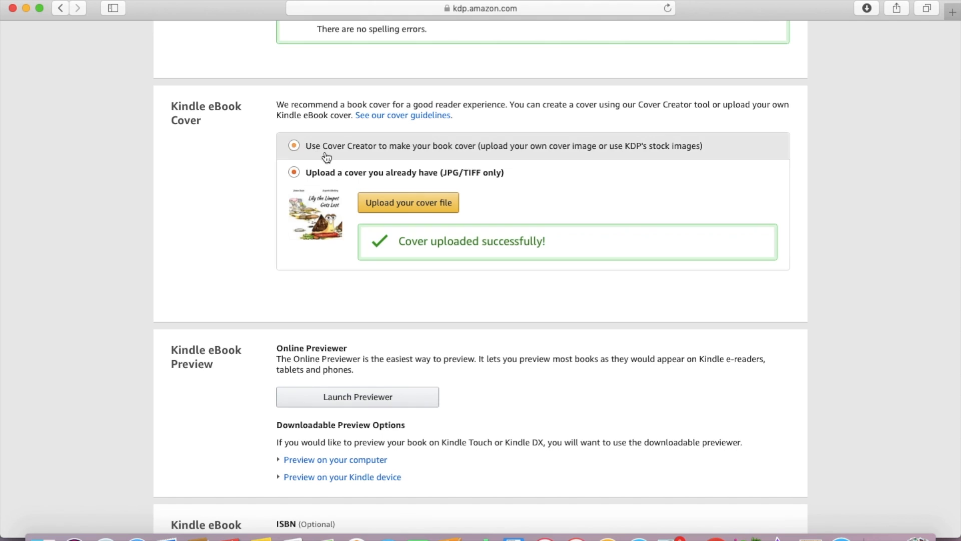
pyautogui.scroll(-3, 395, 310)
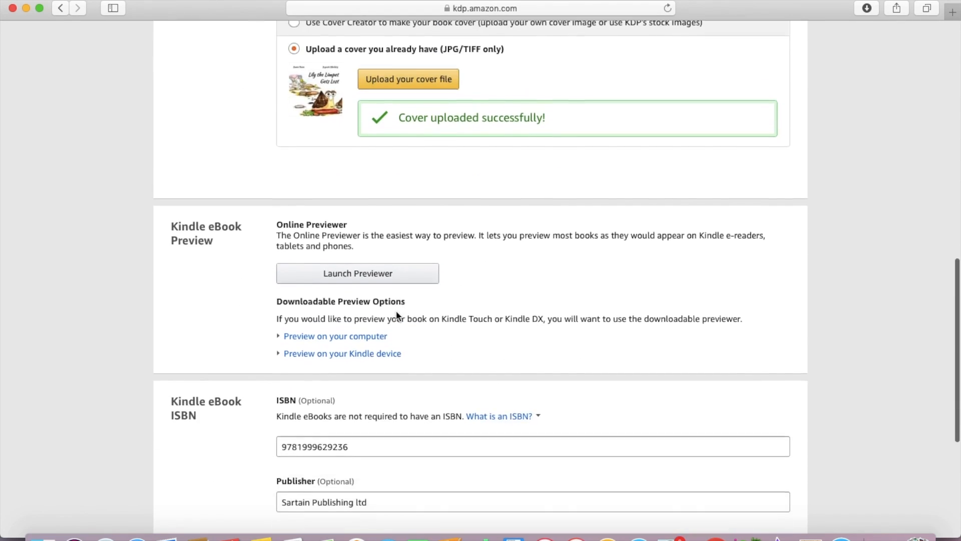
pyautogui.scroll(-2, 396, 314)
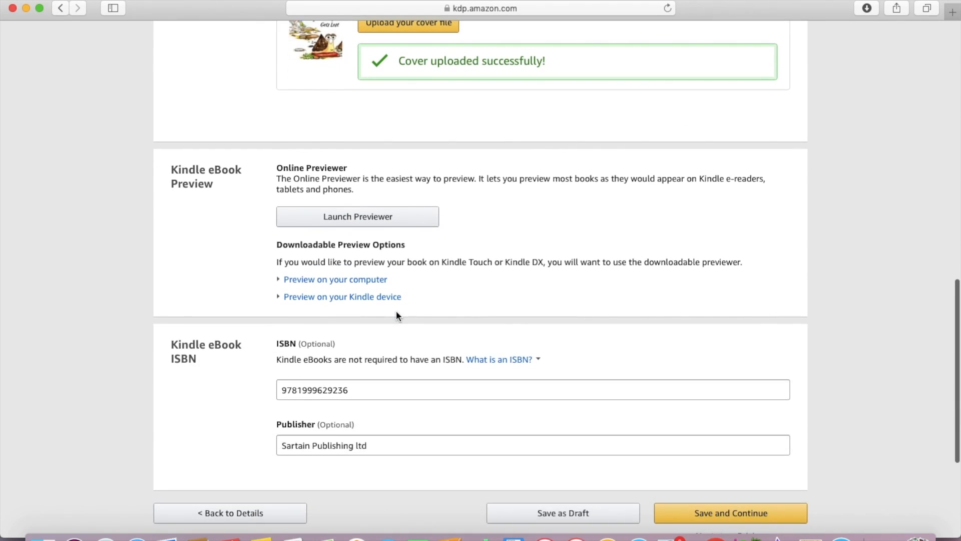
pyautogui.click(380, 226)
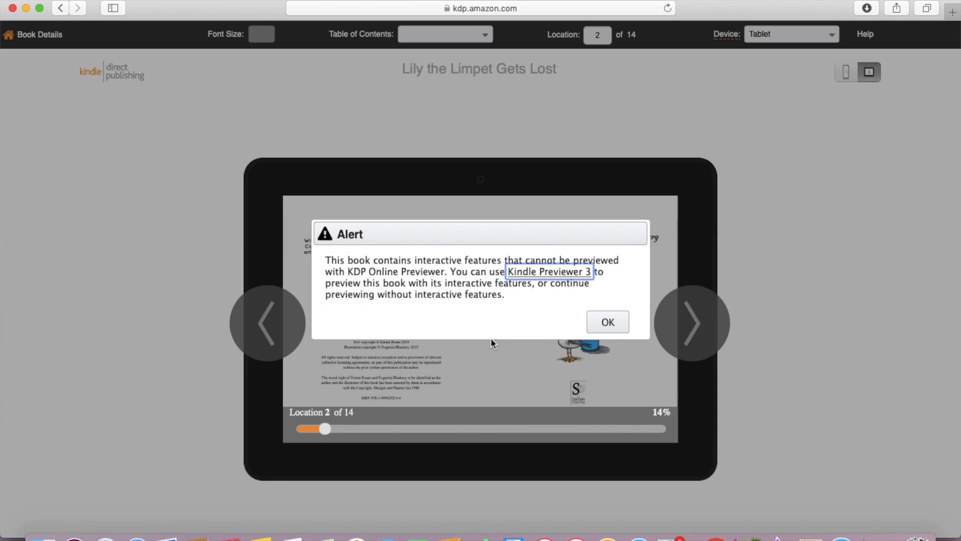
# - Dismiss the interactive-features alert, preview the spread on Kindle E-reader, then return to Tablet
pyautogui.click(617, 328)
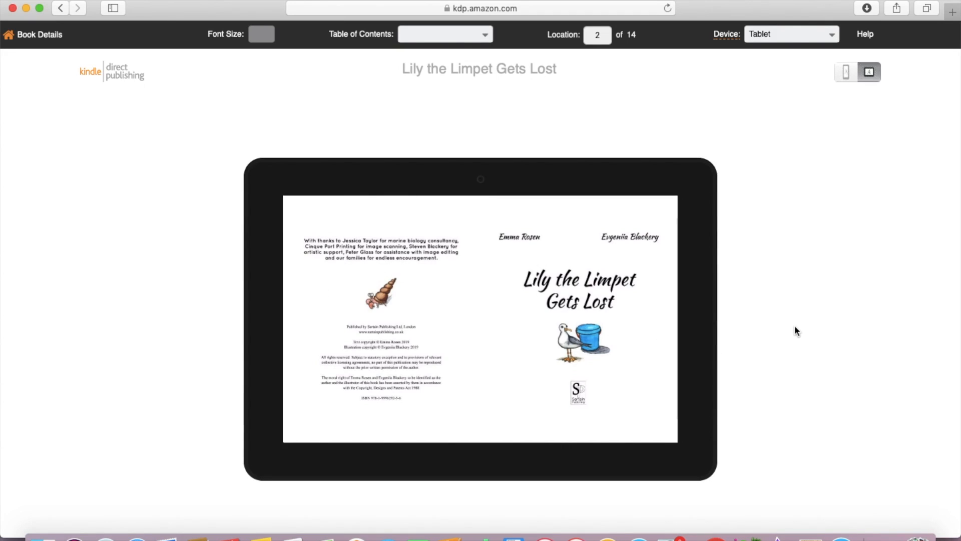
pyautogui.click(786, 34)
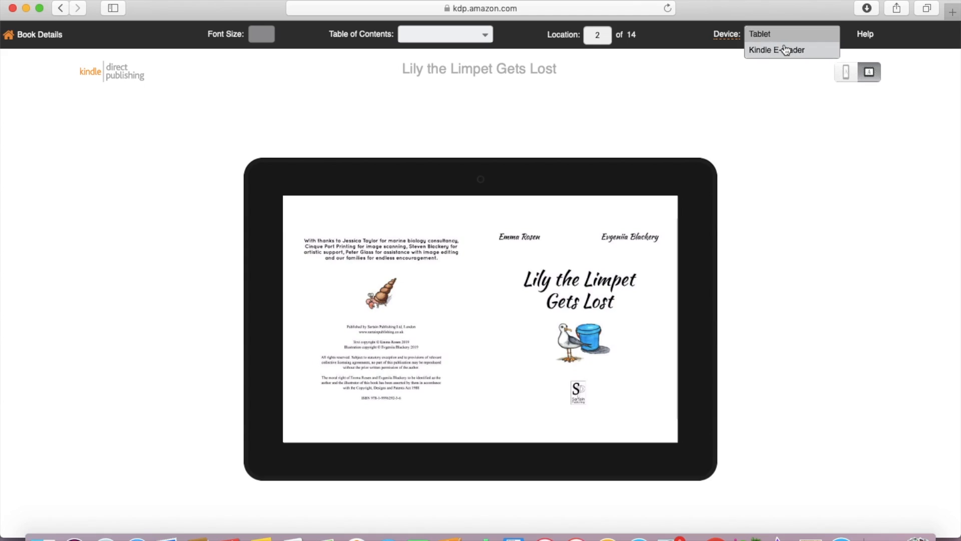
pyautogui.click(786, 50)
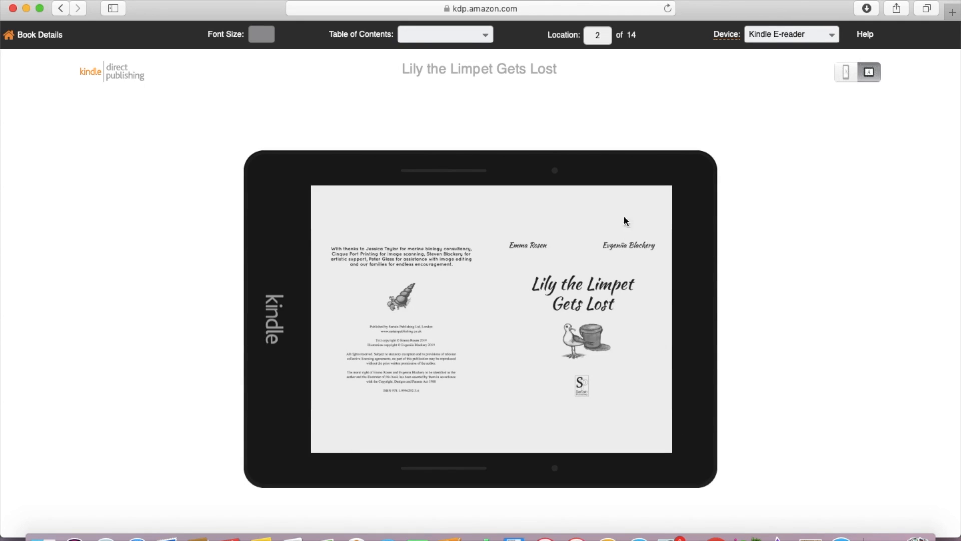
pyautogui.click(819, 39)
pyautogui.click(800, 42)
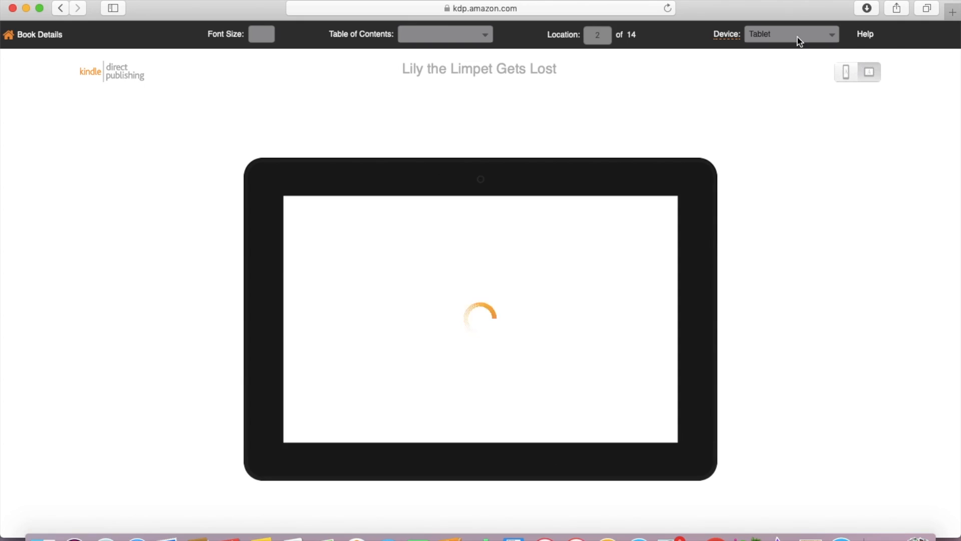
# - Turn the tablet preview to location 3 of 14, the lighthouse beach spread with its verse
pyautogui.moveTo(682, 261)
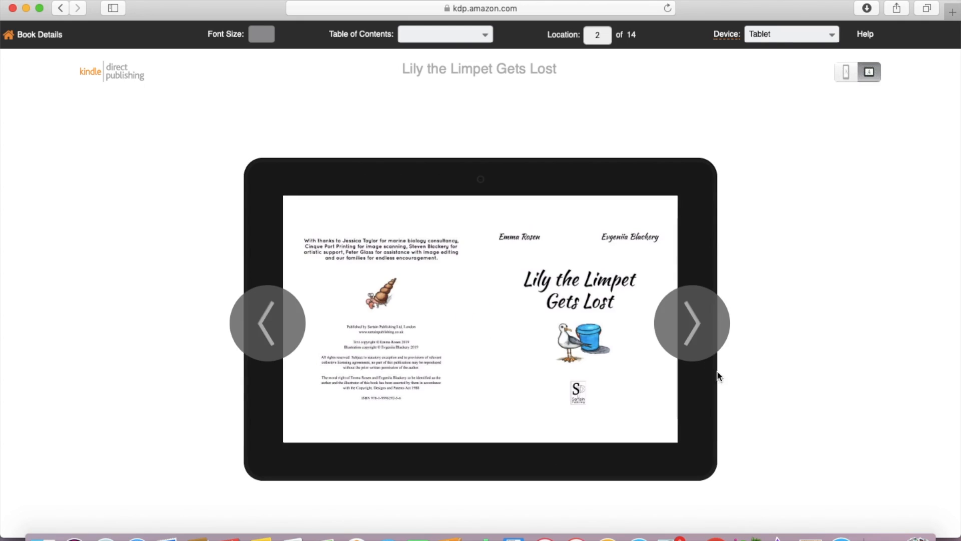
pyautogui.click(694, 335)
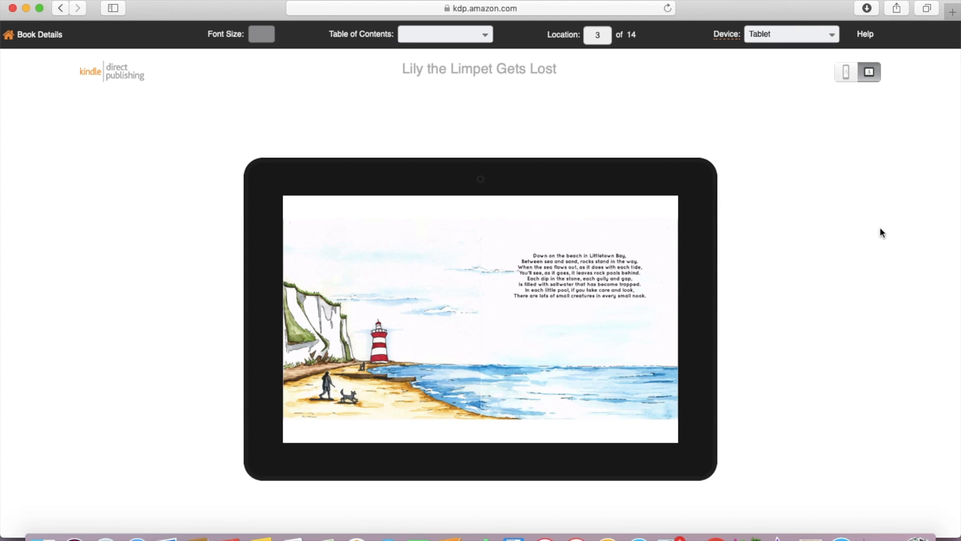
pyautogui.scroll(-1, 650, 222)
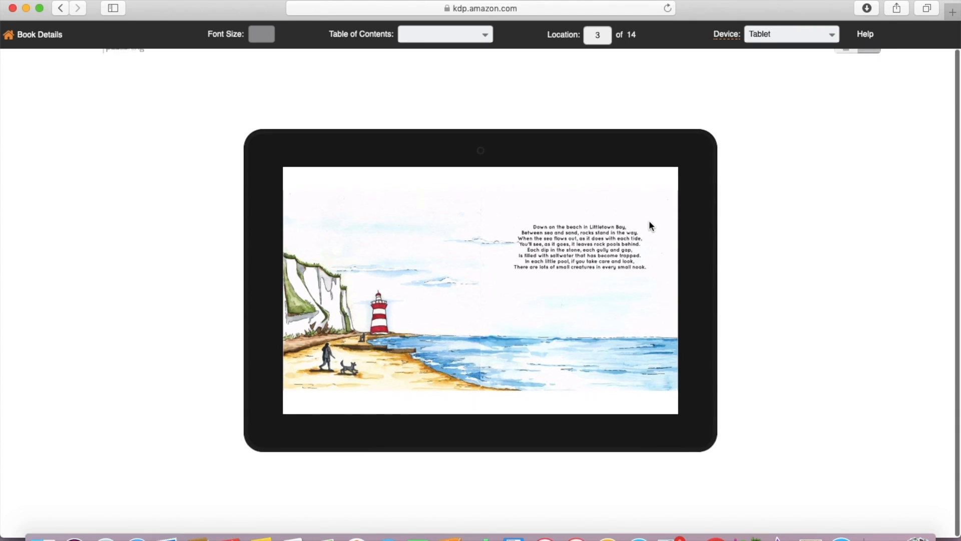
pyautogui.scroll(1, 650, 222)
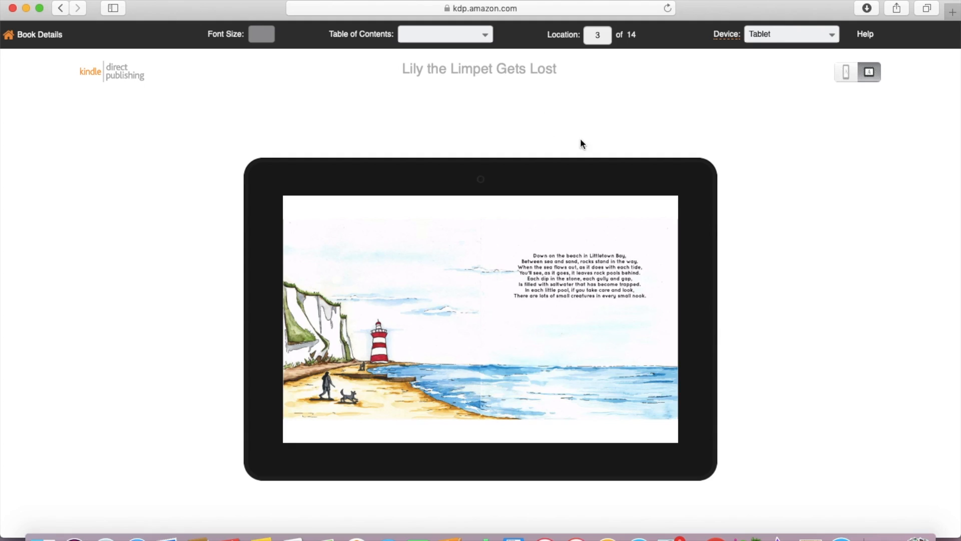
pyautogui.moveTo(695, 164)
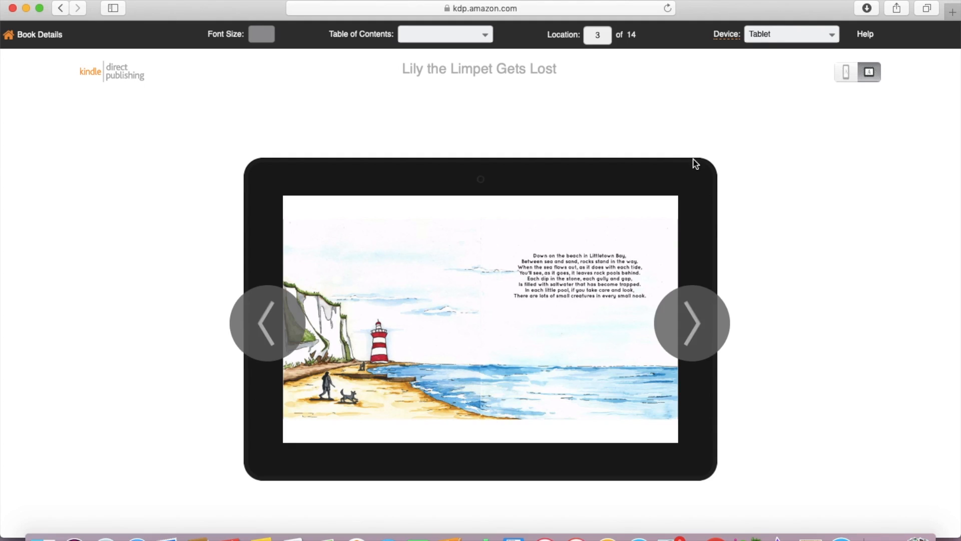